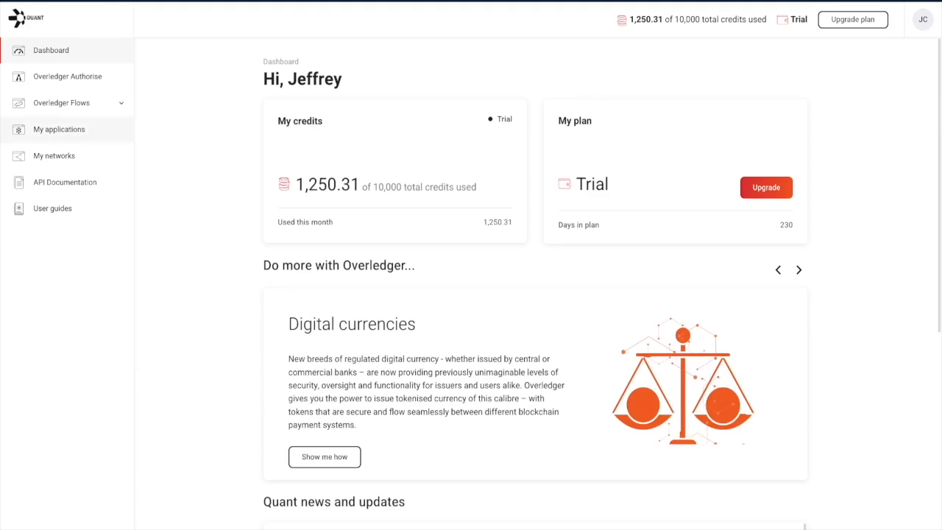
# - Register a new application named TokenicerChain with testnet signing enabled and the avalanche fuji testnet network selected
pyautogui.click(59, 128)
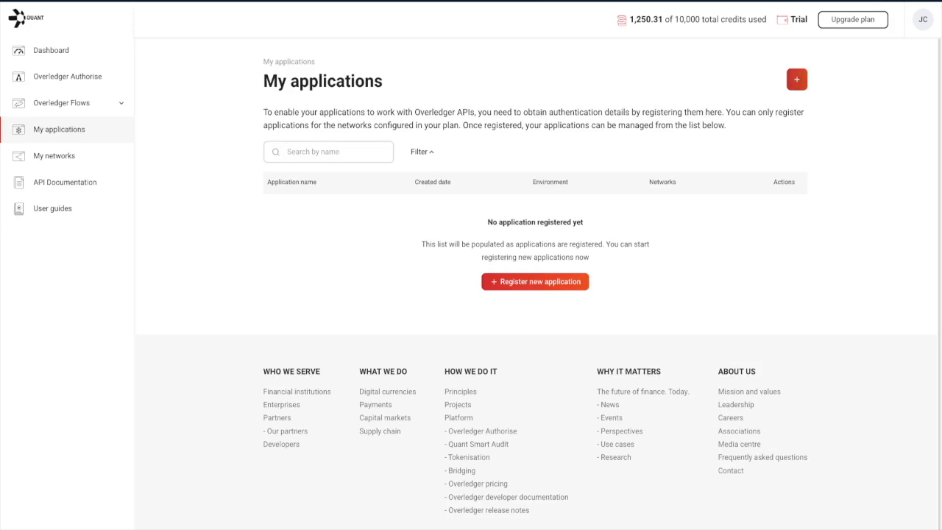
pyautogui.click(797, 80)
pyautogui.click(793, 521)
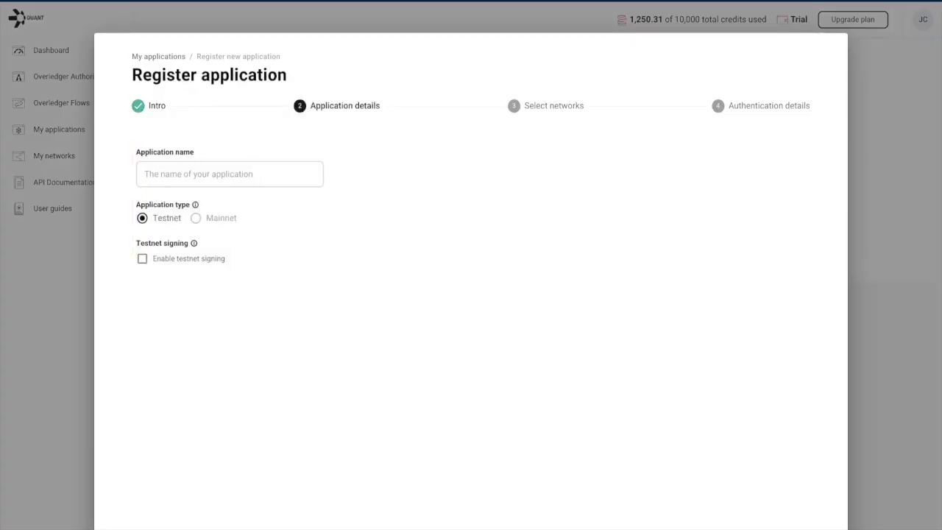
pyautogui.click(230, 175)
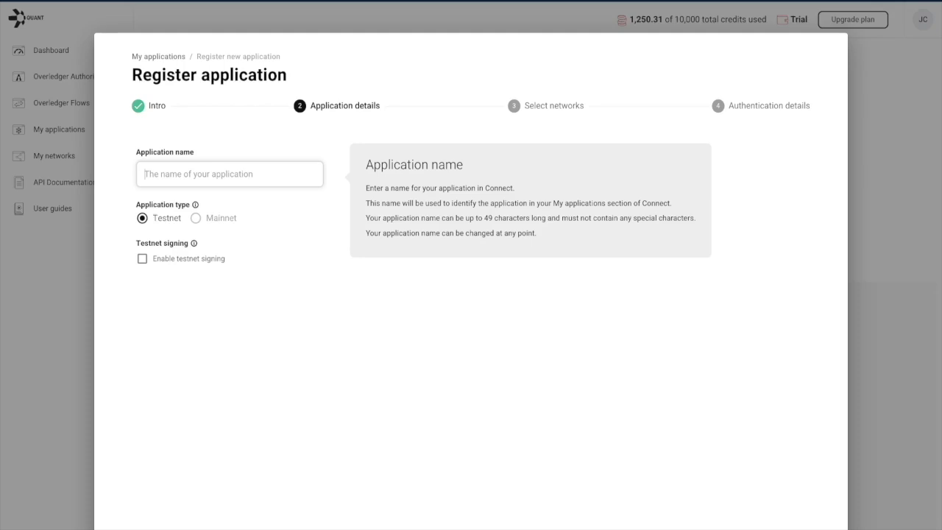
pyautogui.write('Tokeni')
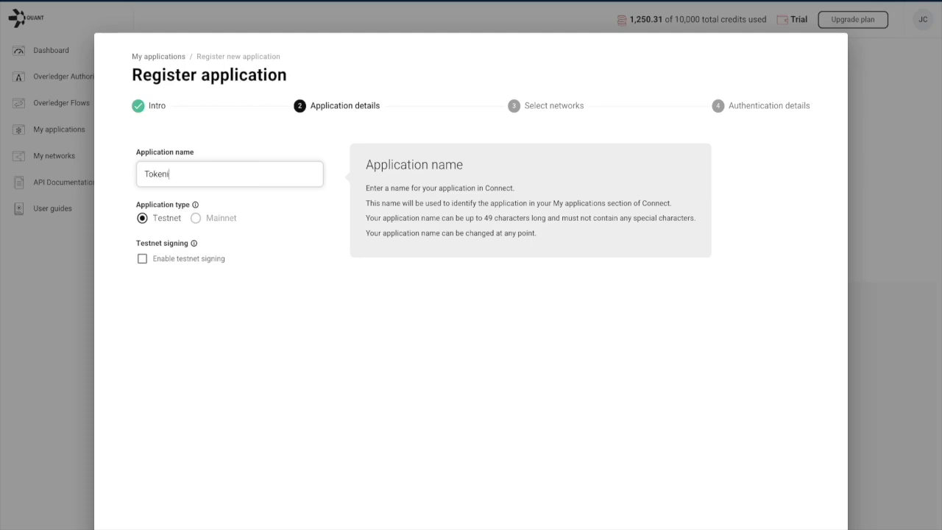
pyautogui.write('cerChain')
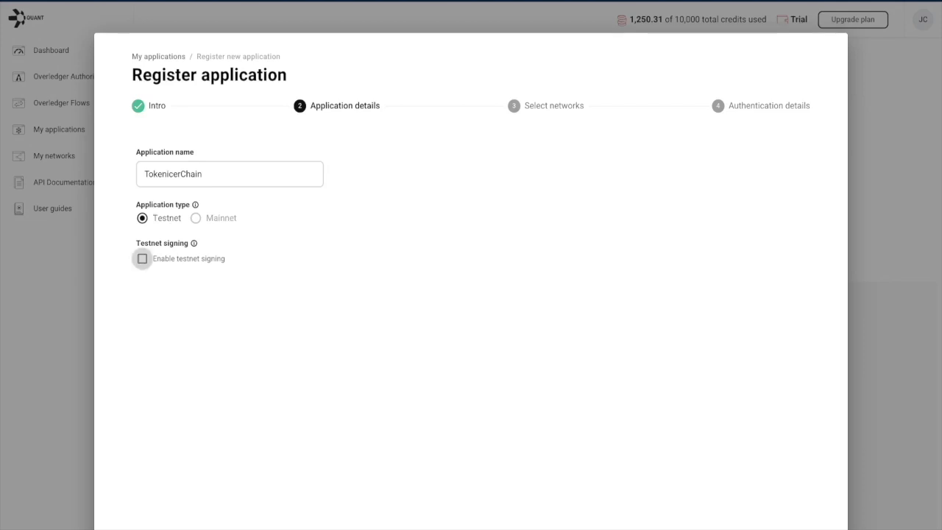
pyautogui.click(142, 258)
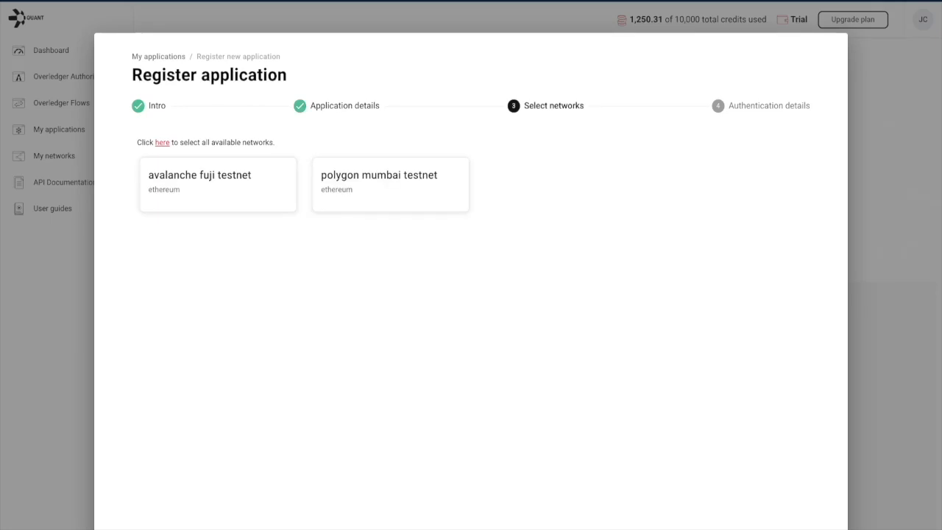
pyautogui.click(250, 187)
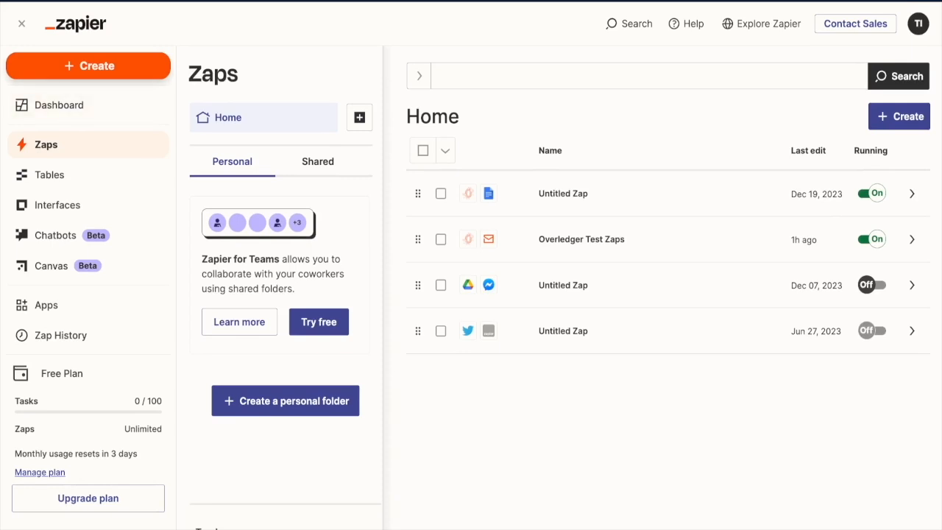
# - Switch to Zapier, create a new Zap and set Overledger as its trigger app
pyautogui.click(88, 66)
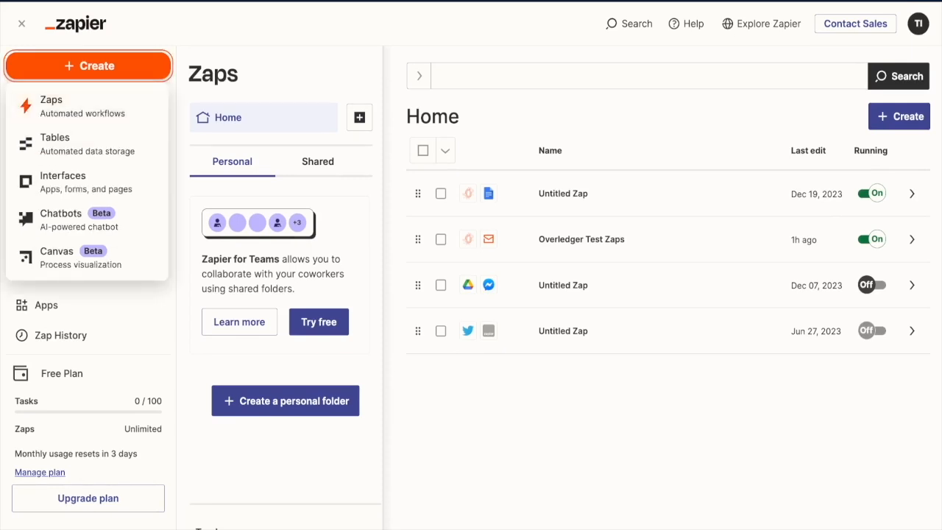
pyautogui.click(51, 106)
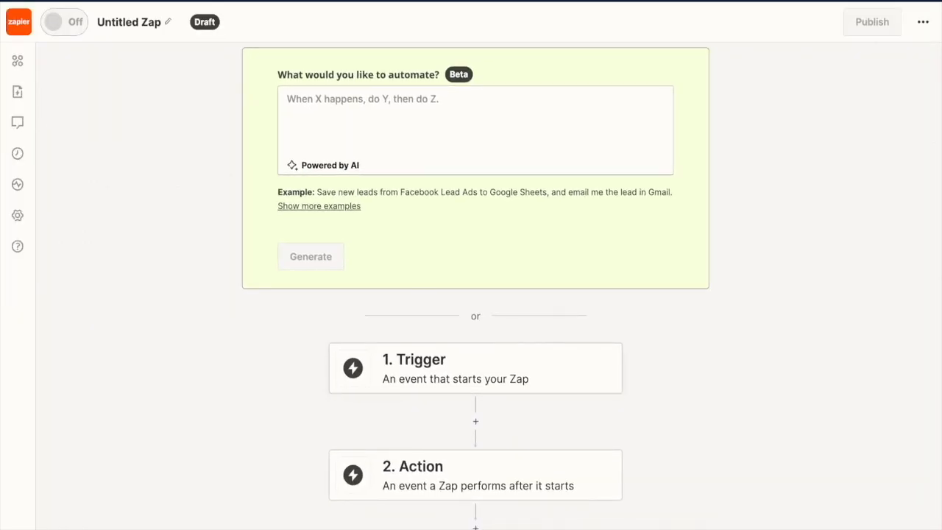
pyautogui.click(441, 373)
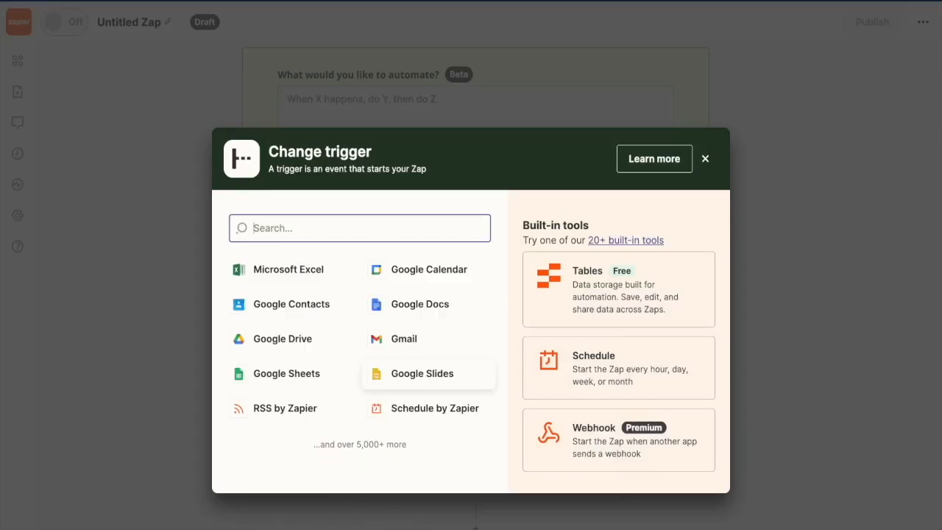
pyautogui.write('ovrl')
pyautogui.press('BackSpace')
pyautogui.press('BackSpace')
pyautogui.write('er')
pyautogui.press('Return')
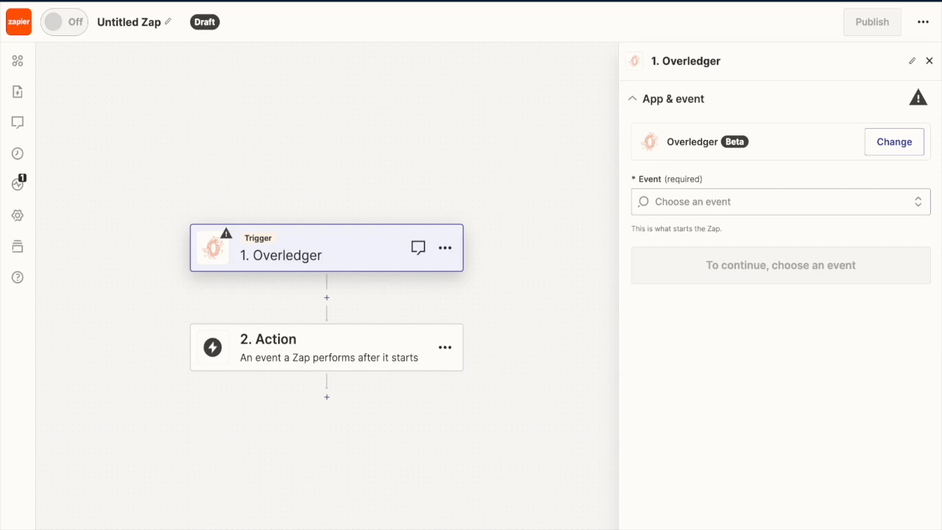
# - Set the Overledger trigger's event to New Account Event and continue to the account setup
pyautogui.click(780, 201)
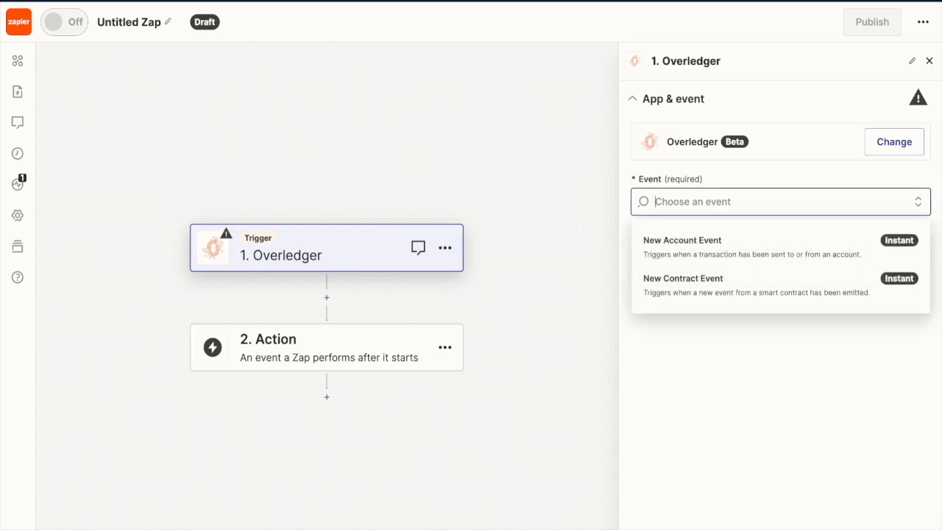
pyautogui.click(706, 246)
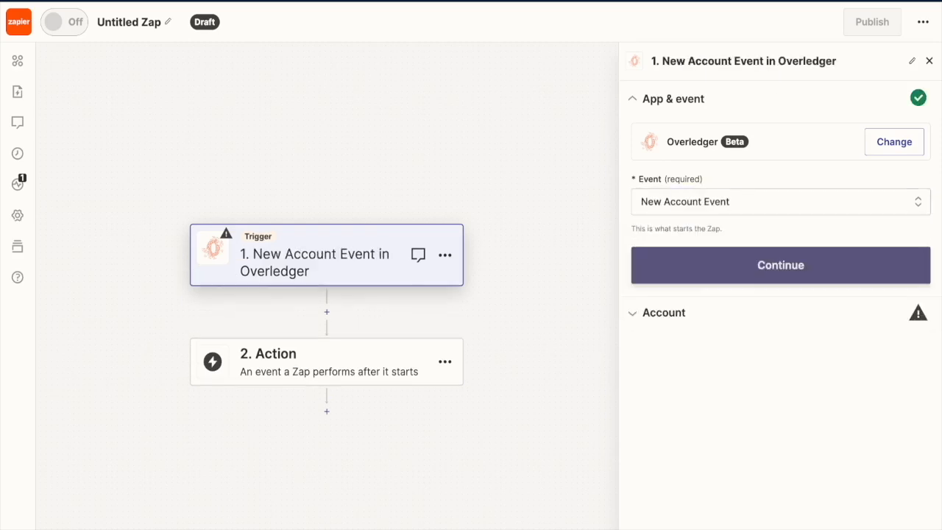
pyautogui.click(780, 265)
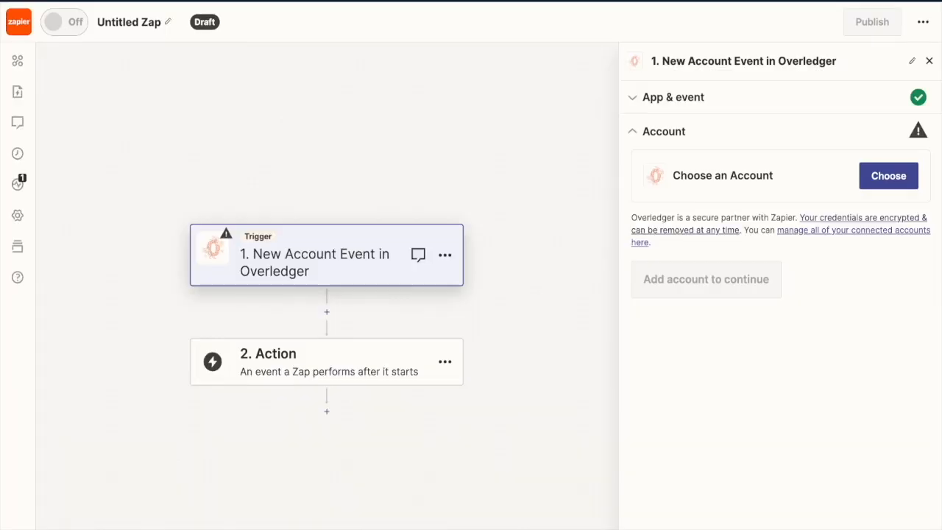
# - Start connecting a new Overledger account and fill in the client ID copied from the registered application in Quant Connect
pyautogui.click(889, 175)
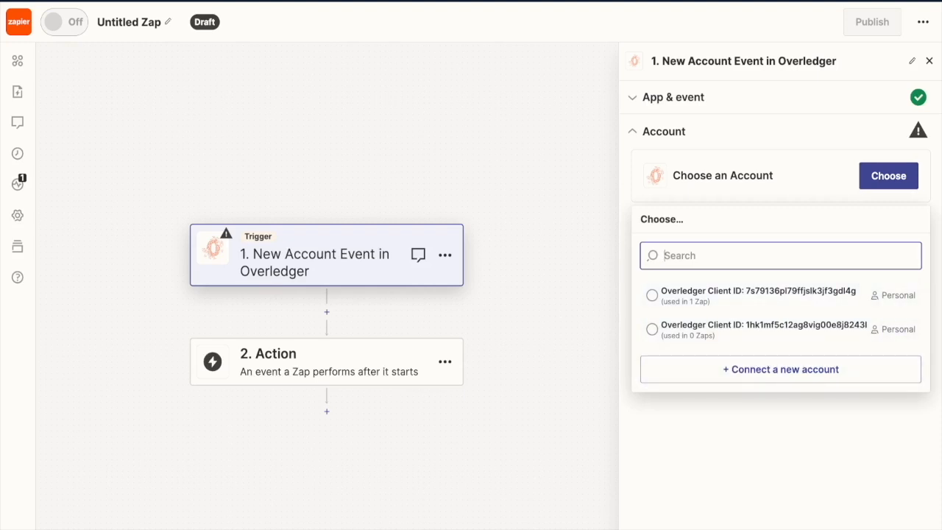
pyautogui.click(780, 369)
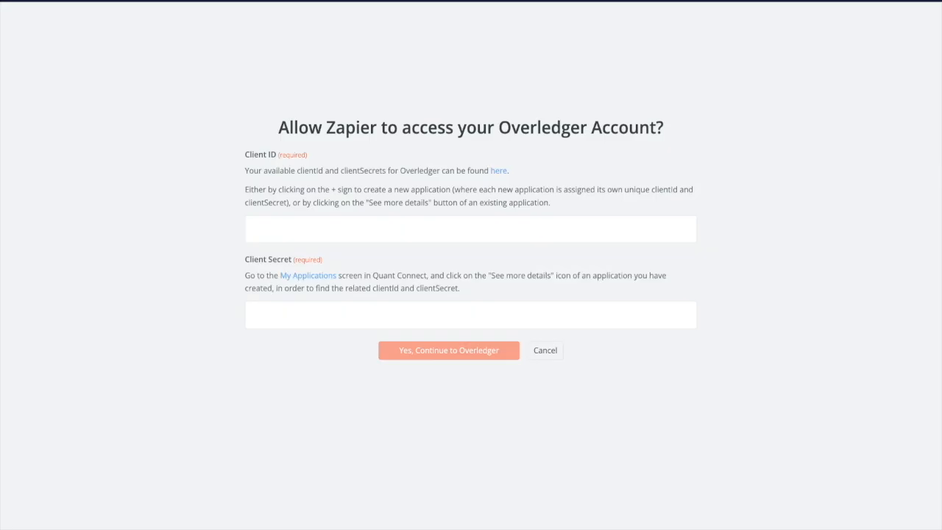
pyautogui.click(251, 229)
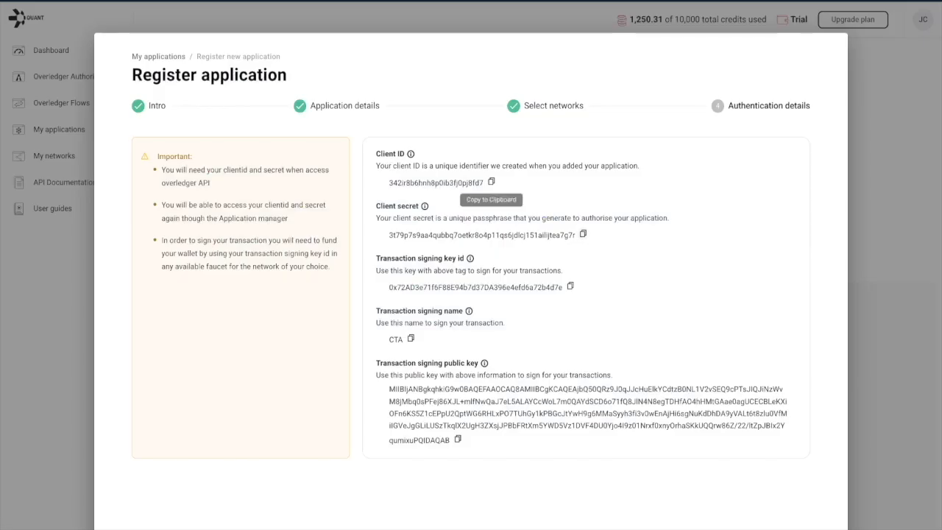
pyautogui.click(491, 181)
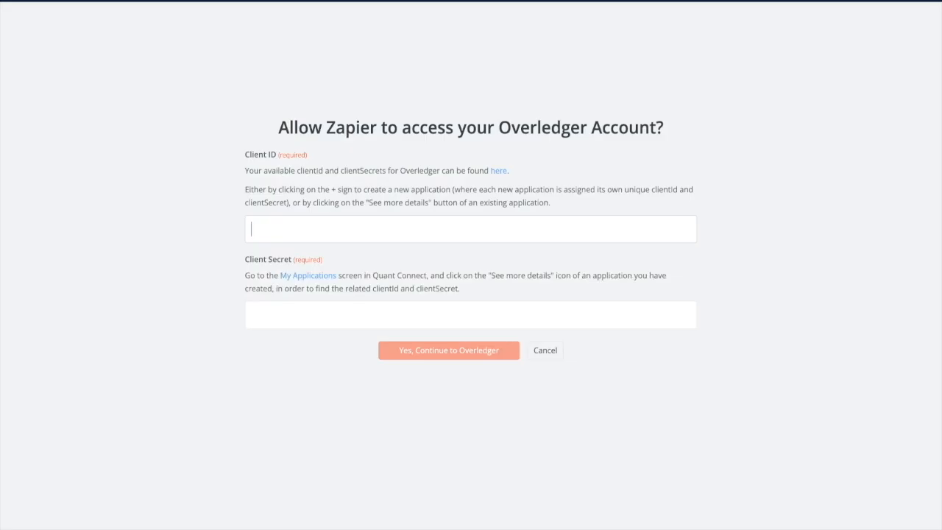
pyautogui.hotkey('ctrl', 'v')
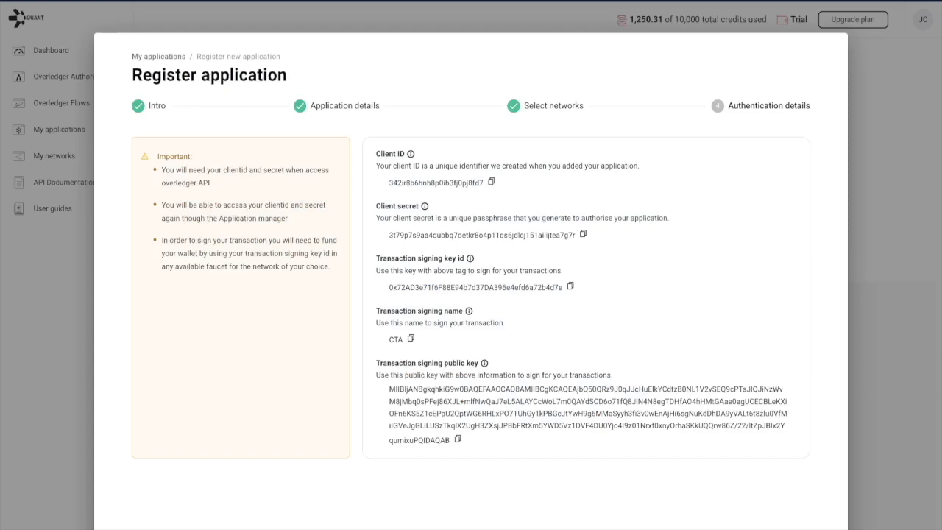
# - Copy the application's client secret from Quant Connect into the Client Secret field, authorise the connection and continue to the trigger settings
pyautogui.click(583, 234)
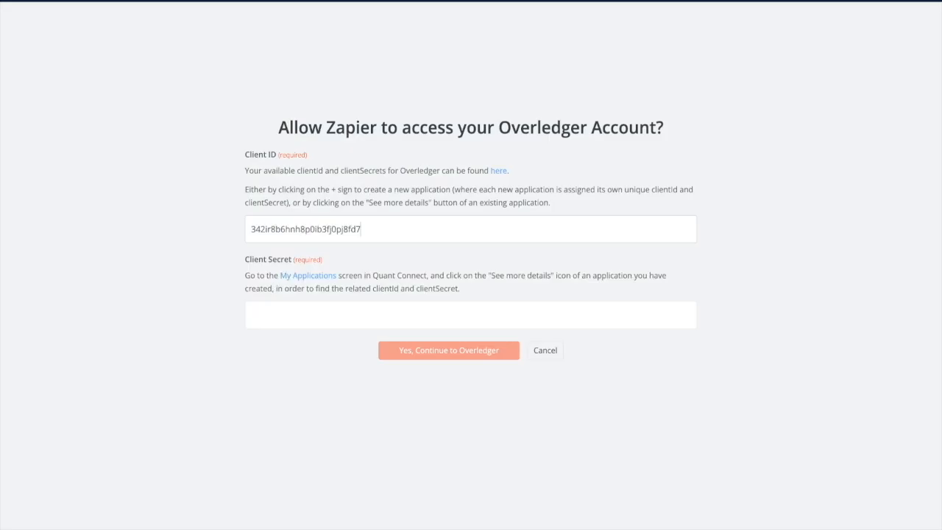
pyautogui.click(252, 315)
pyautogui.hotkey('ctrl', 'v')
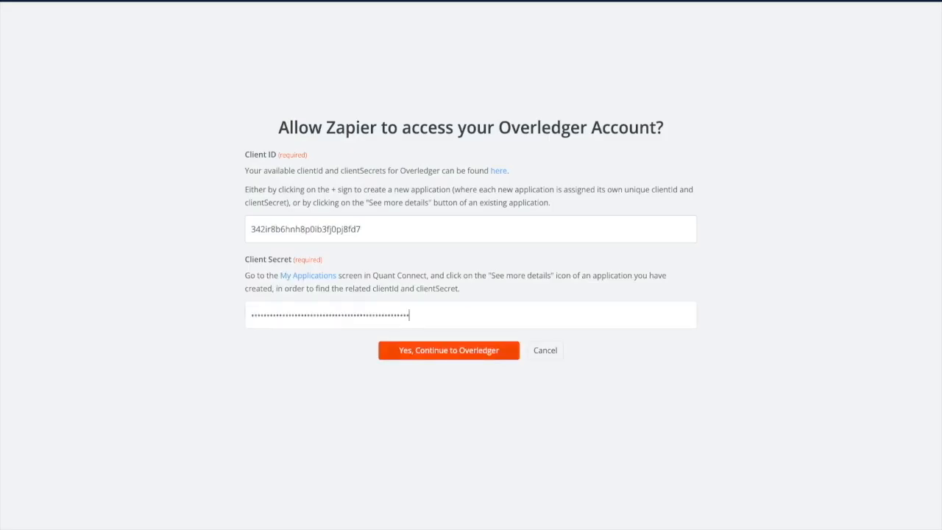
pyautogui.press('Return')
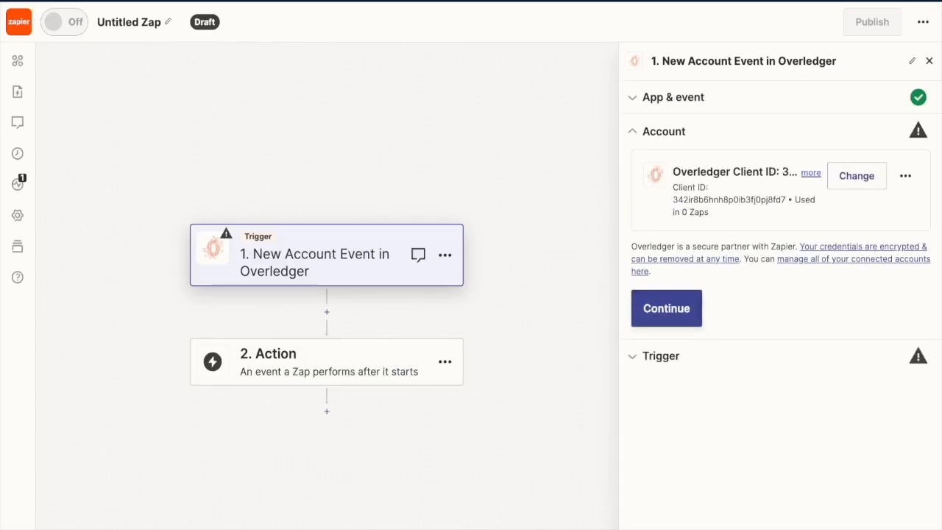
pyautogui.click(666, 308)
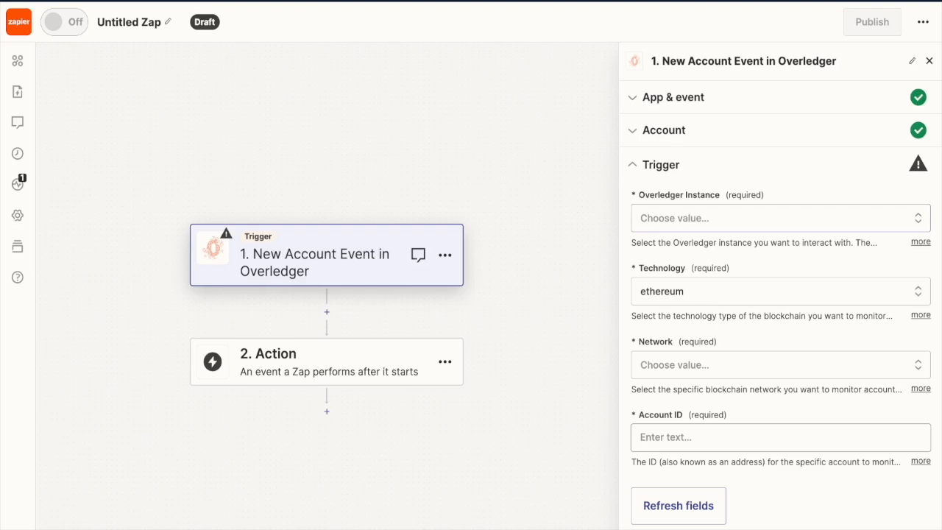
# - Set the trigger's Overledger instance to Sandbox and its network to avalanche fuji testnet
pyautogui.click(780, 218)
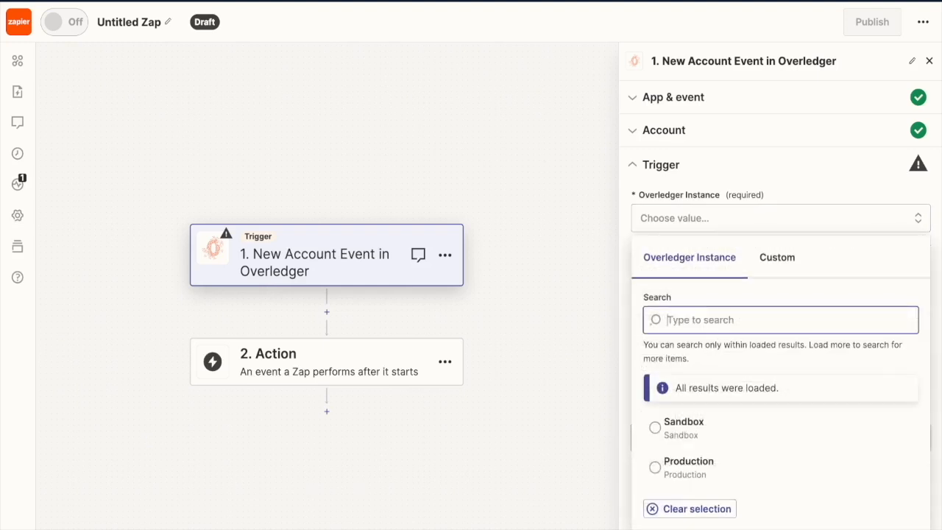
pyautogui.click(684, 427)
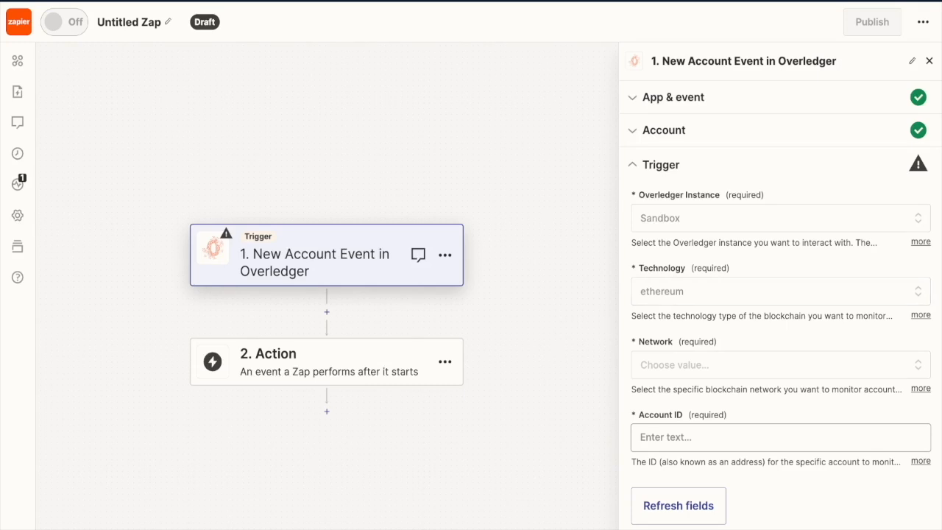
pyautogui.click(780, 365)
pyautogui.scroll(-2, 780, 365)
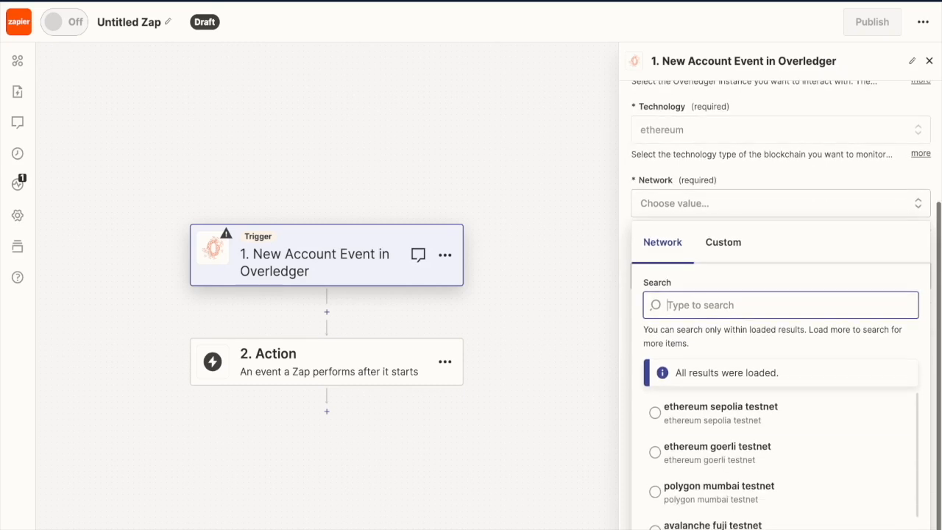
pyautogui.scroll(-1, 780, 399)
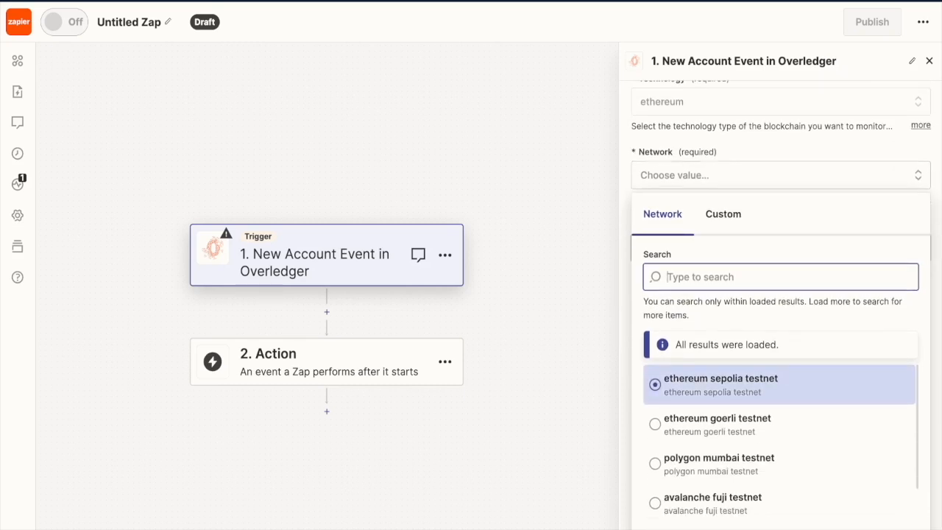
pyautogui.scroll(-1, 779, 451)
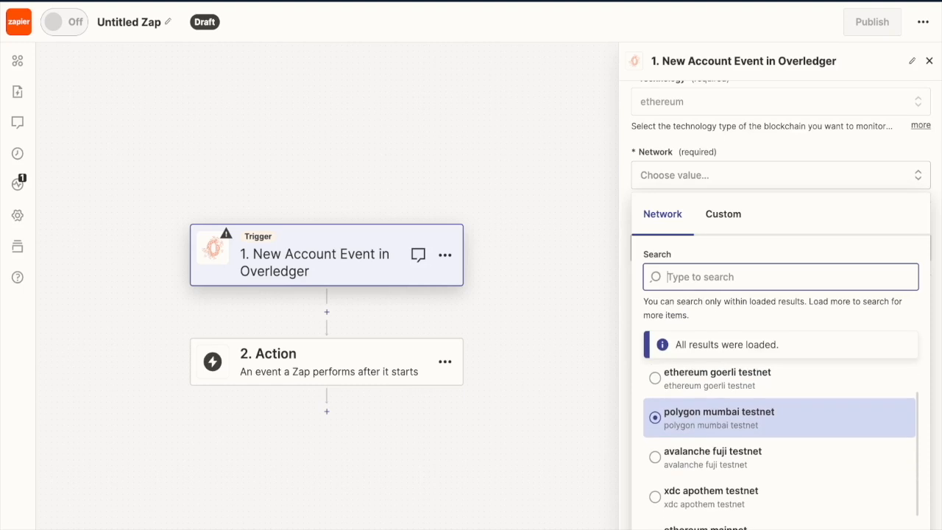
pyautogui.click(713, 456)
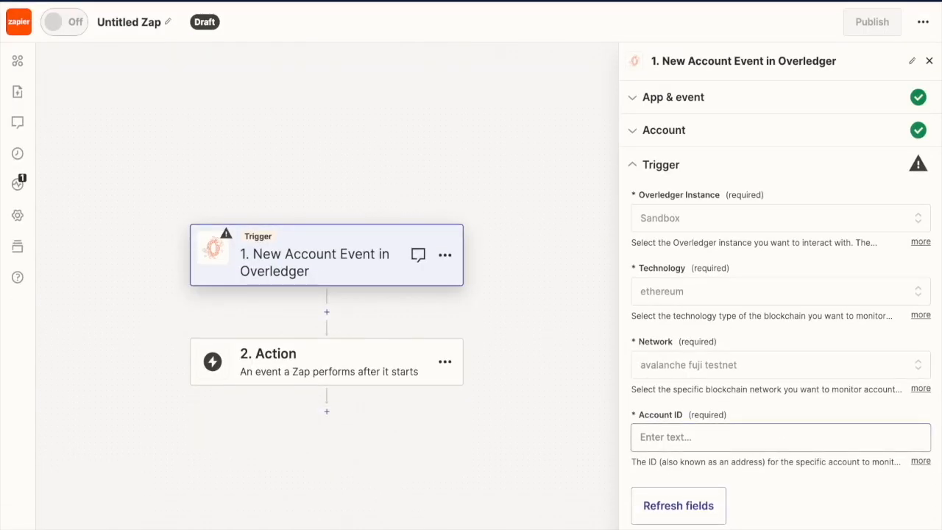
# - Paste the address of the account to monitor as the trigger's Account ID and test the trigger
pyautogui.click(765, 514)
pyautogui.hotkey('ctrl', 'v')
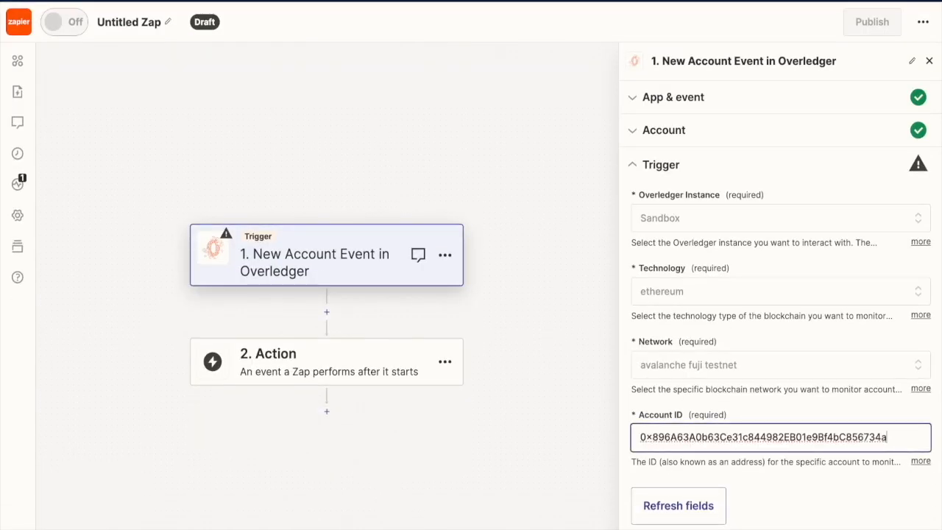
pyautogui.click(680, 415)
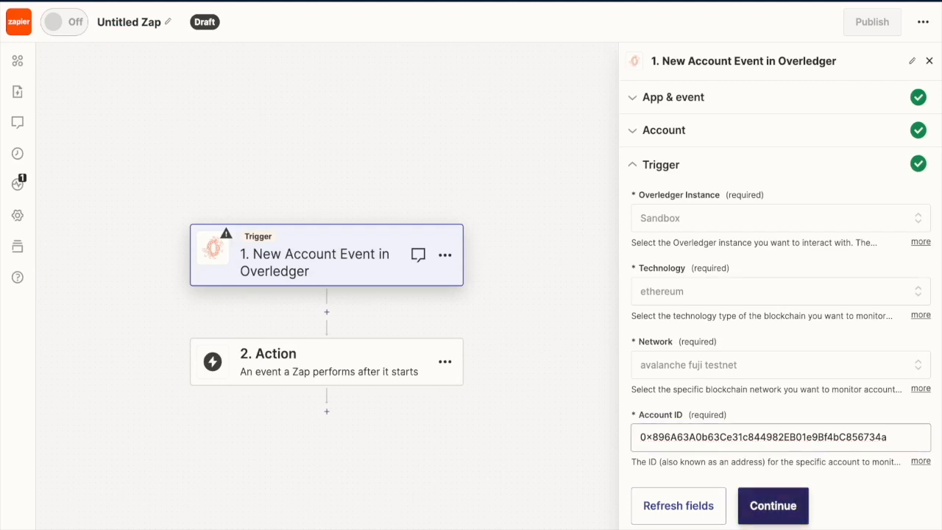
pyautogui.click(772, 505)
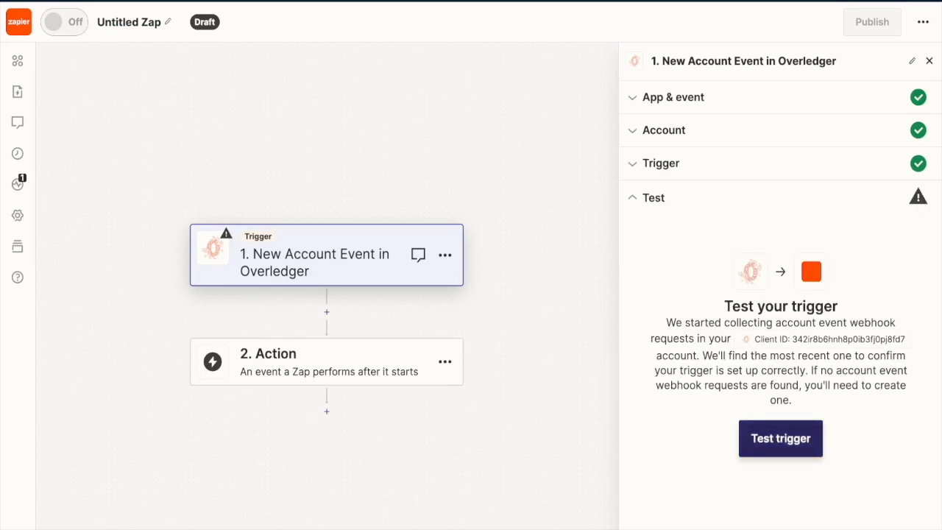
pyautogui.click(780, 437)
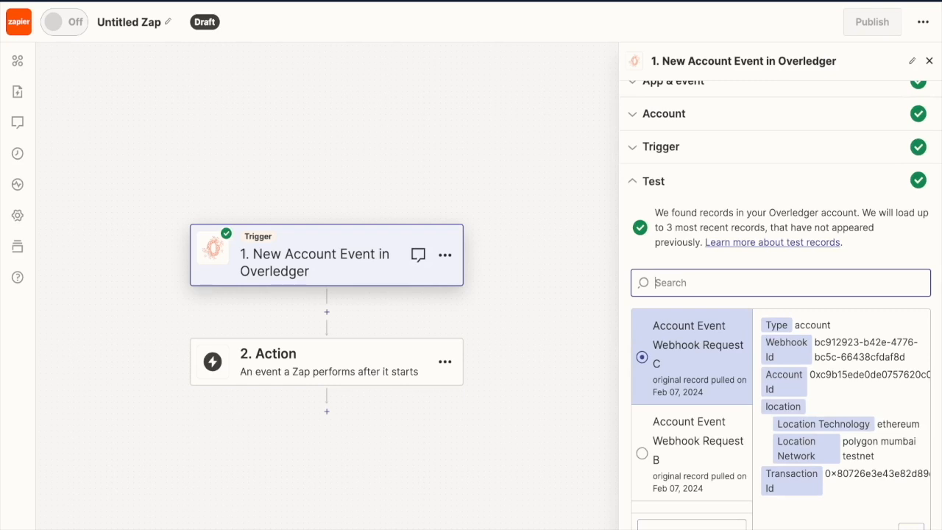
# - Set the Zap's second step to Email by Zapier with the Send Outbound Email event and continue to its action settings
pyautogui.click(326, 362)
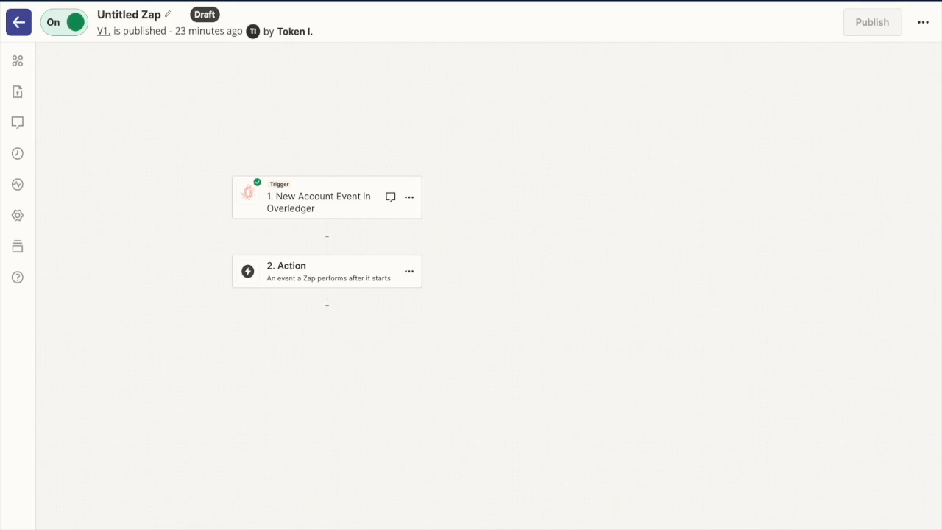
pyautogui.click(322, 272)
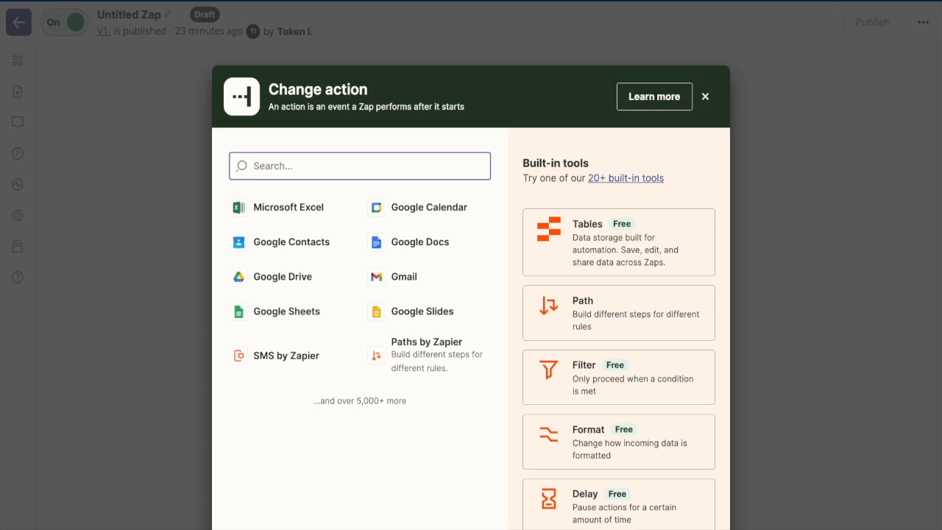
pyautogui.write('email')
pyautogui.click(359, 214)
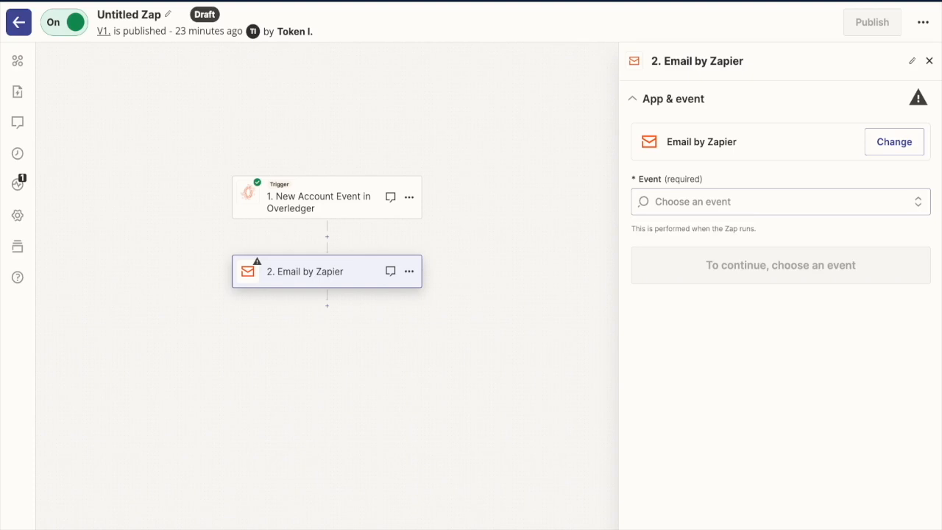
pyautogui.click(779, 202)
pyautogui.click(780, 268)
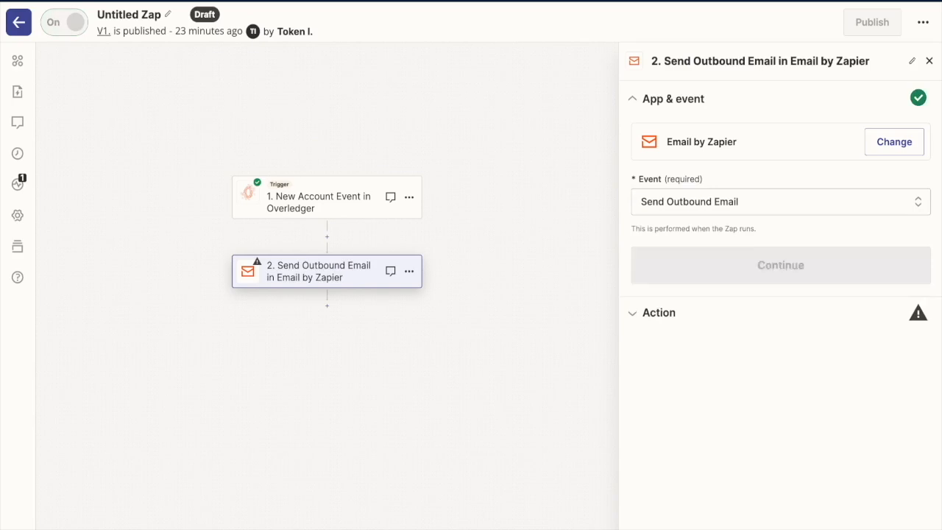
pyautogui.click(780, 264)
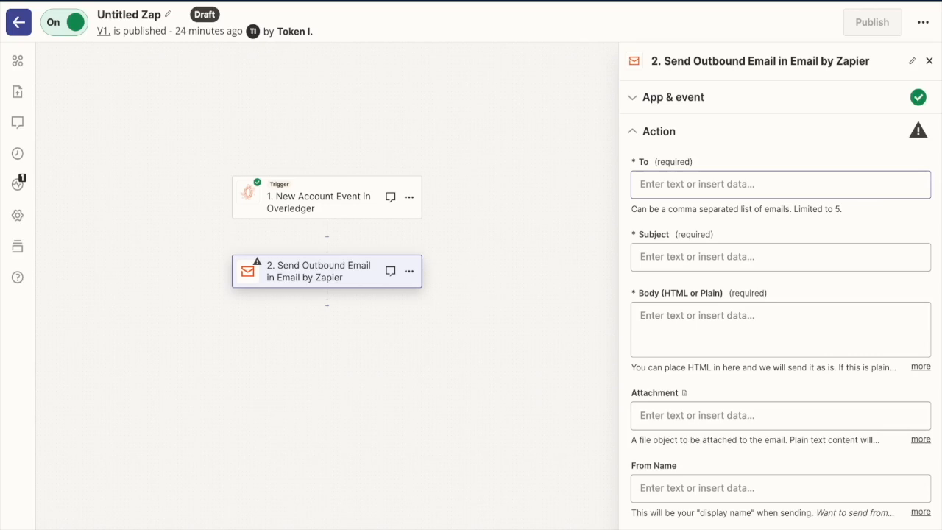
# - Enter the recipient's email address in the email action's To field
pyautogui.click(696, 185)
pyautogui.write('gmail.com')
pyautogui.press('Escape')
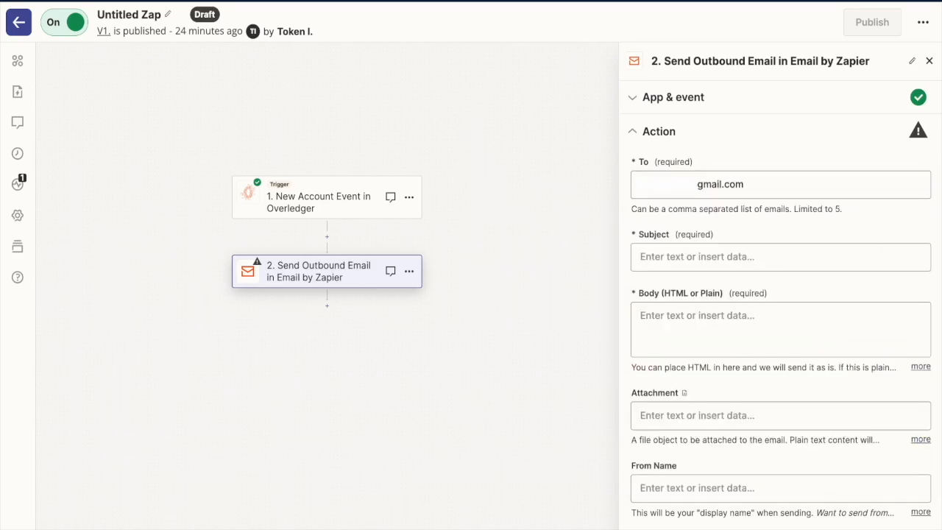
# - Set the email subject to "New transaction alert for" followed by the trigger's Account Id field
pyautogui.click(696, 257)
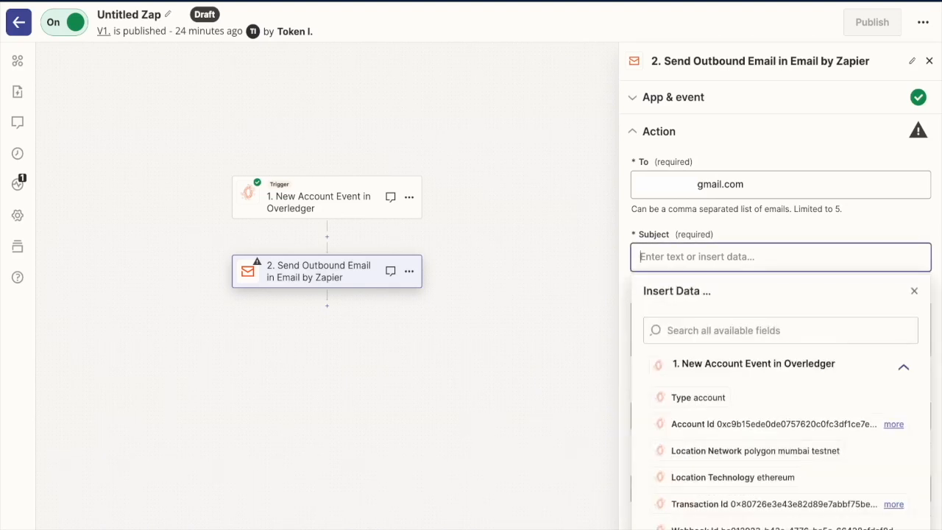
pyautogui.press('Escape')
pyautogui.write('New t')
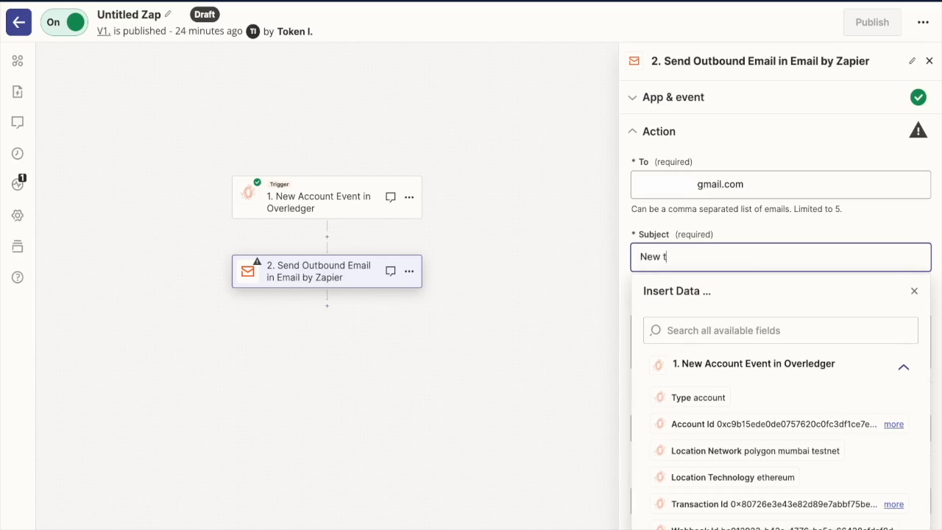
pyautogui.write('ransaction alert for')
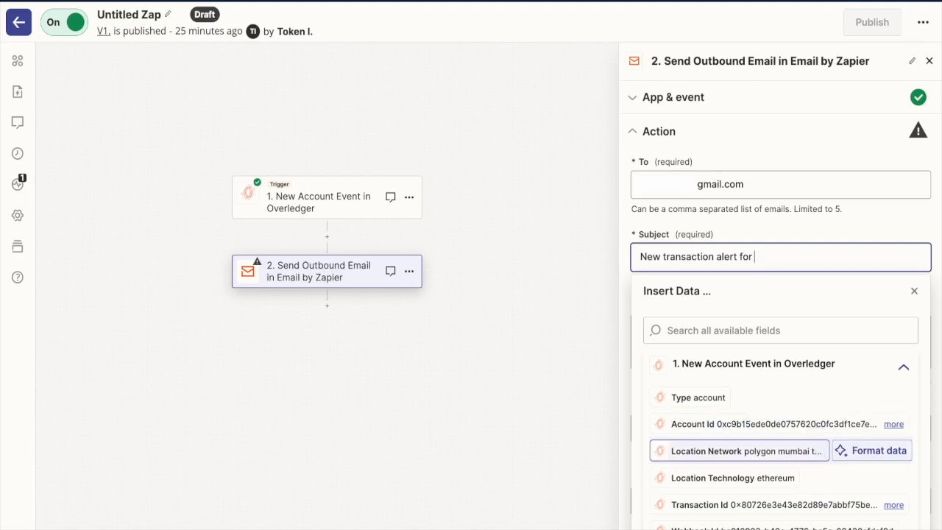
pyautogui.click(699, 424)
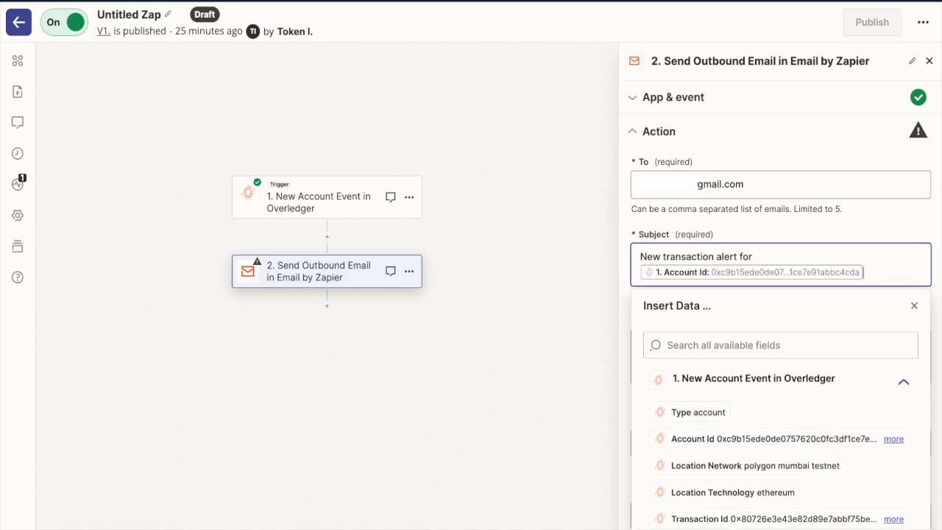
pyautogui.click(914, 306)
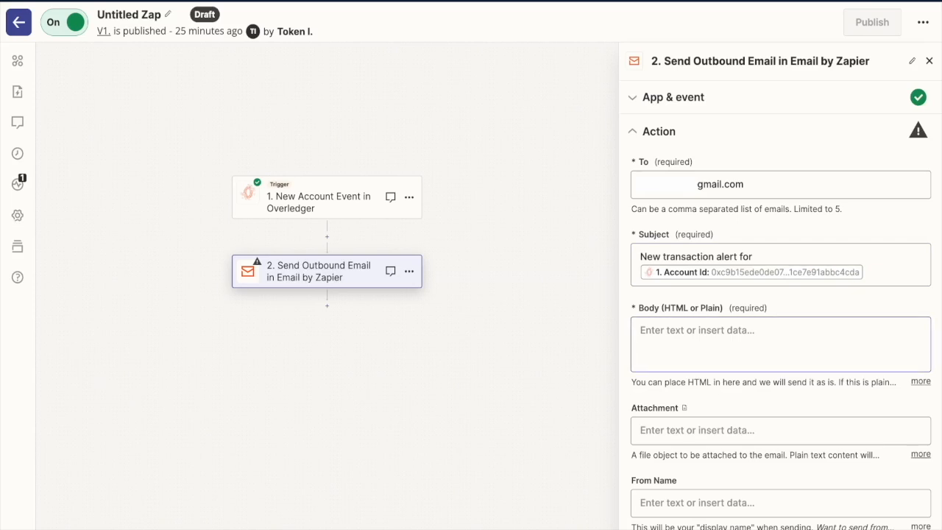
# - Start the email body with "We've found a new transaction regarding" followed by the trigger's Account Id field
pyautogui.click(779, 344)
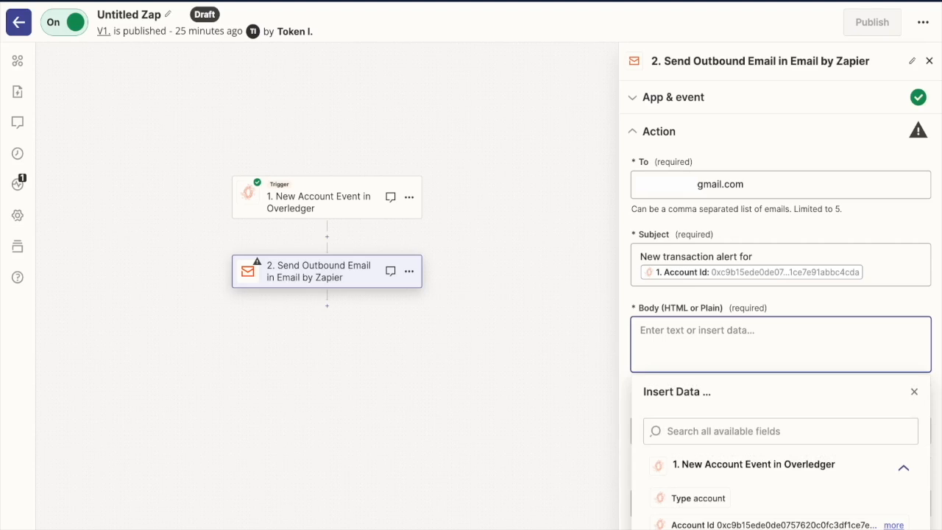
pyautogui.write("We've foun")
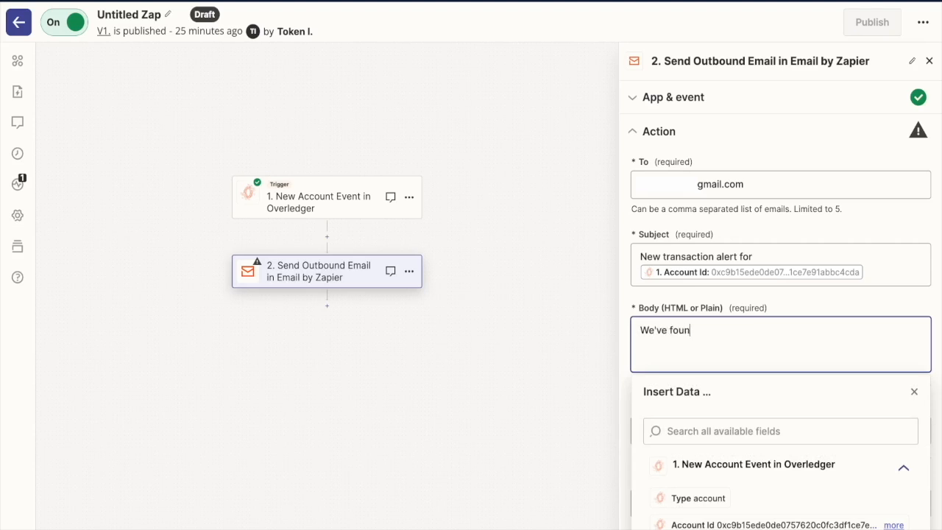
pyautogui.write('d a new transaction regarding')
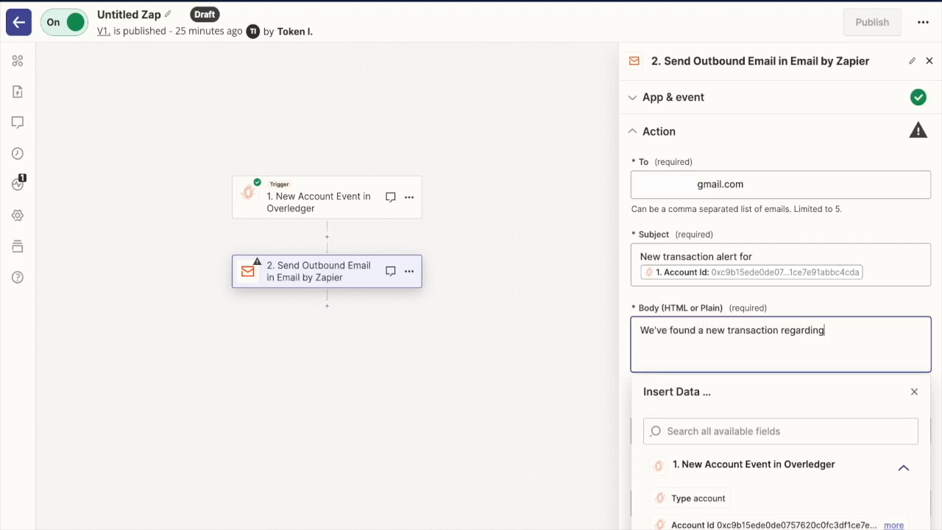
pyautogui.click(735, 501)
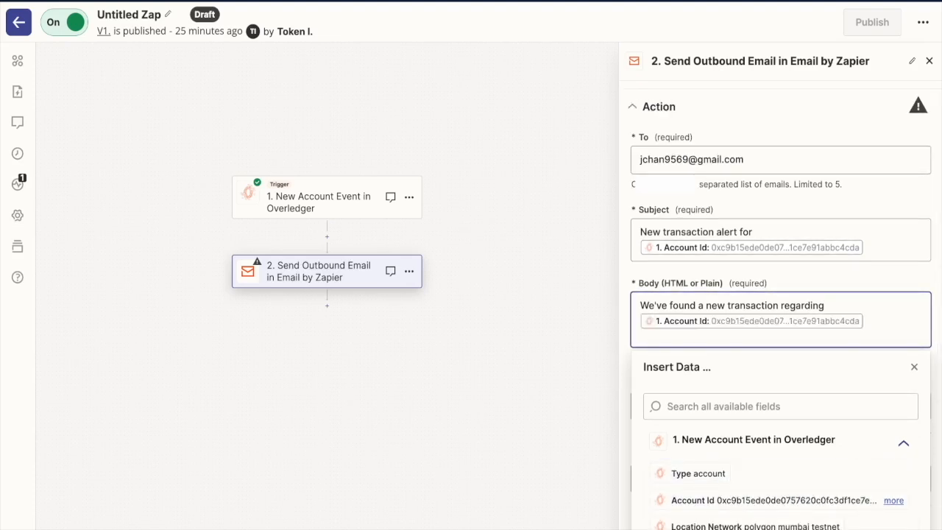
# - Continue the email body after the account field with ". Don't believe us? Verify it on-chain yourself."
pyautogui.write(". Don't beliebve")
pyautogui.press('BackSpace')
pyautogui.press('BackSpace')
pyautogui.press('BackSpace')
pyautogui.write('ve us? Verify it o')
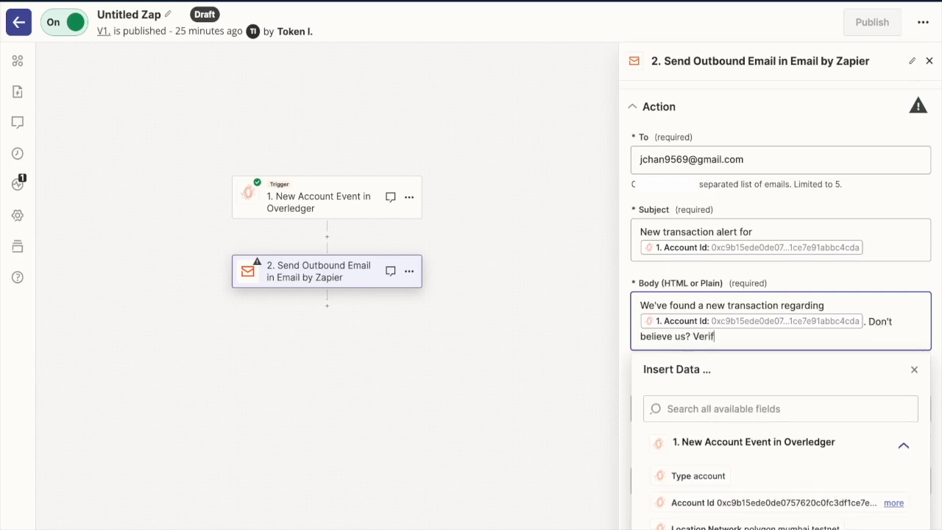
pyautogui.write('n-chain yourself.')
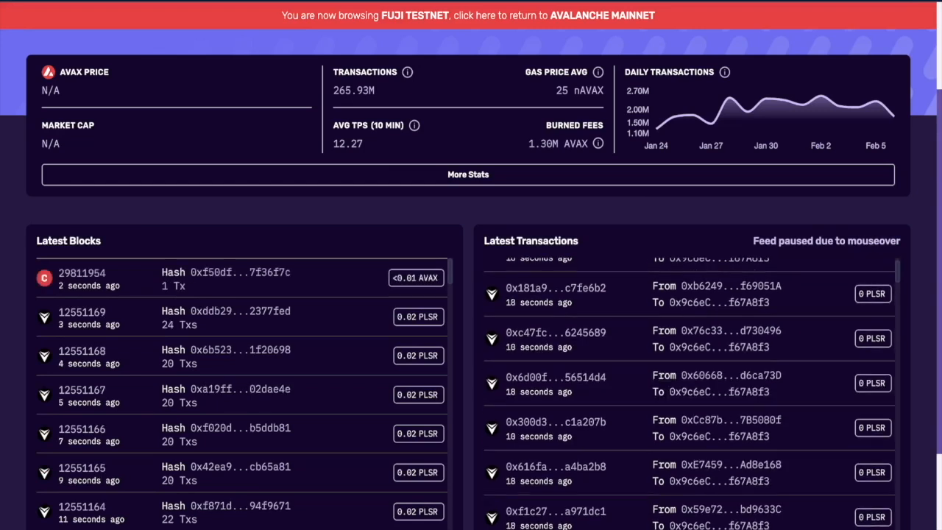
# - Switch to the Avascan Fuji testnet explorer, open one of the latest transactions and copy its URL up to "/tx/"
pyautogui.click(555, 406)
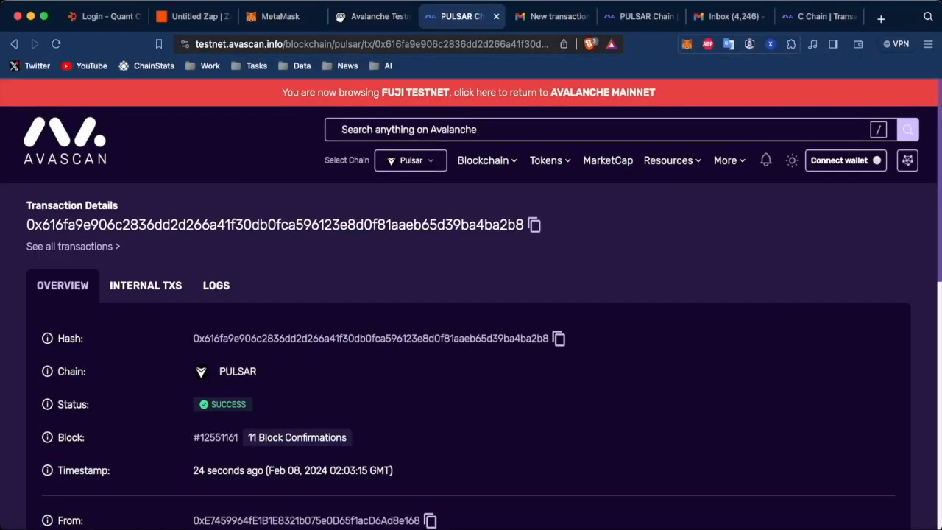
pyautogui.moveTo(195, 44); pyautogui.dragTo(406, 44)
pyautogui.hotkey('ctrl', 'c')
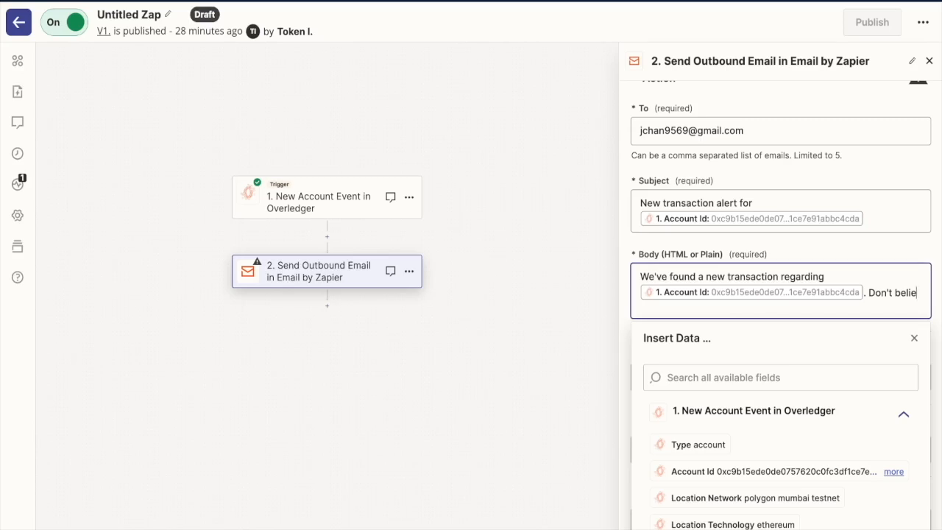
# - Back in Zapier, complete the email body's closing text as "Don't believe us? Verify it on-chain yourself" without a trailing full stop or blank lines
pyautogui.write('elieve us? Verify it on-chain yo')
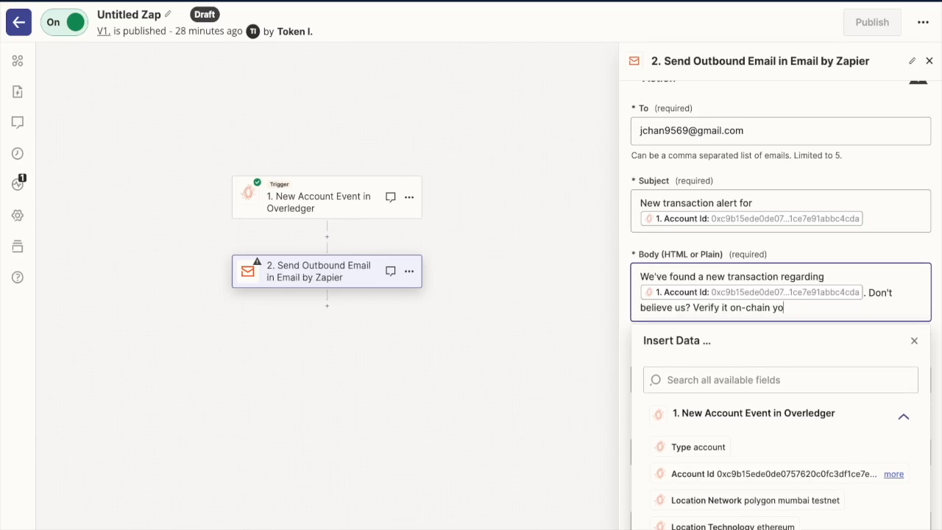
pyautogui.write('urself')
pyautogui.press('Return')
pyautogui.press('Return')
pyautogui.press('Return')
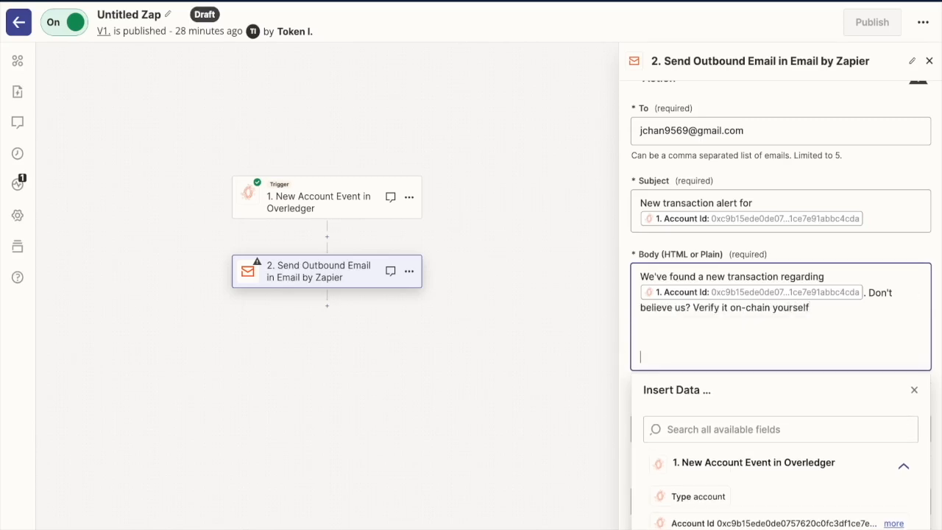
pyautogui.press('BackSpace')
pyautogui.press('BackSpace')
pyautogui.press('BackSpace')
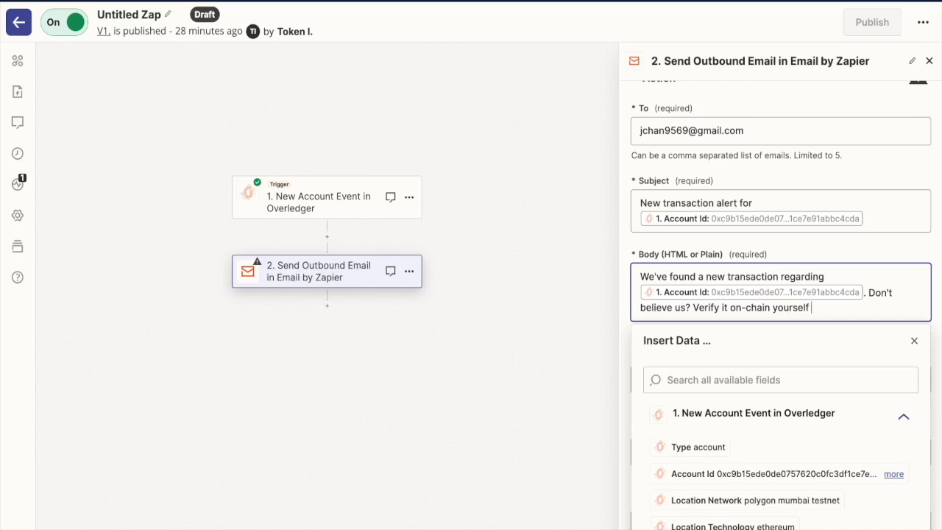
# - Paste the copied explorer link at the end of the body and change its chain part from "pulsar" to "c"
pyautogui.hotkey('ctrl', 'v')
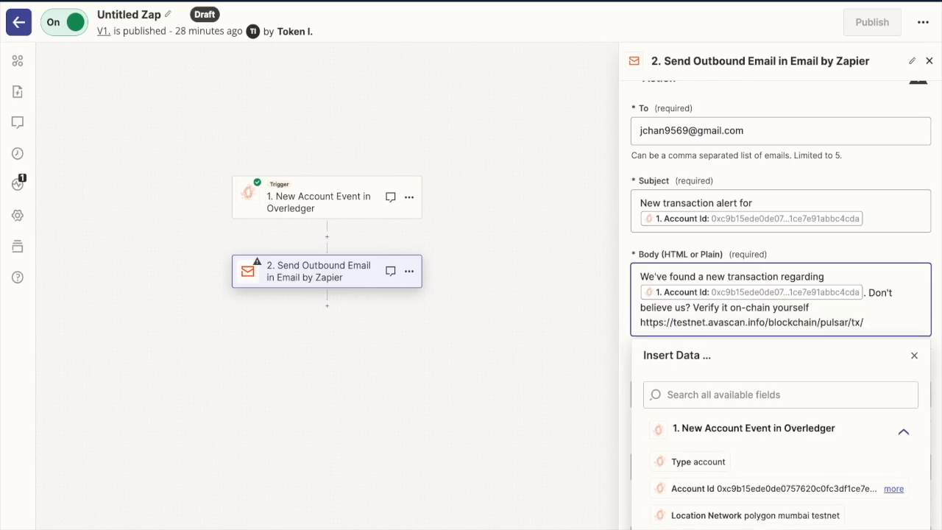
pyautogui.click(832, 323)
pyautogui.click(844, 323)
pyautogui.doubleClick(833, 323)
pyautogui.write('c')
pyautogui.scroll(-1, 783, 304)
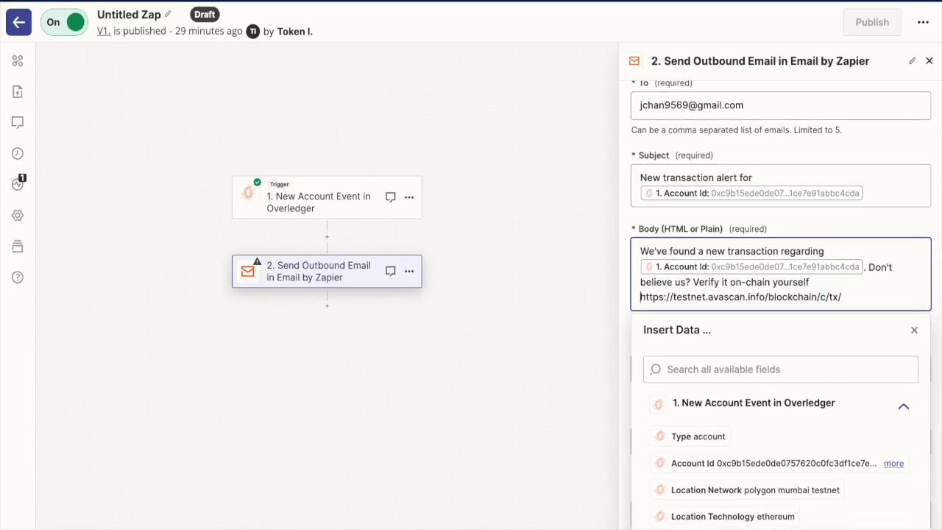
# - Append the trigger's Transaction Id field directly after the explorer link ending in "/c/tx/"
pyautogui.moveTo(640, 297); pyautogui.dragTo(842, 297)
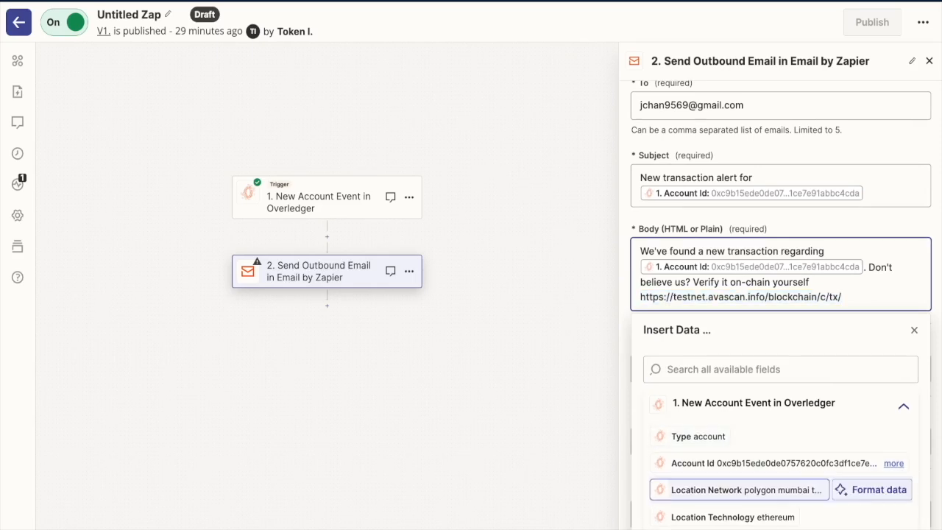
pyautogui.scroll(-1, 736, 486)
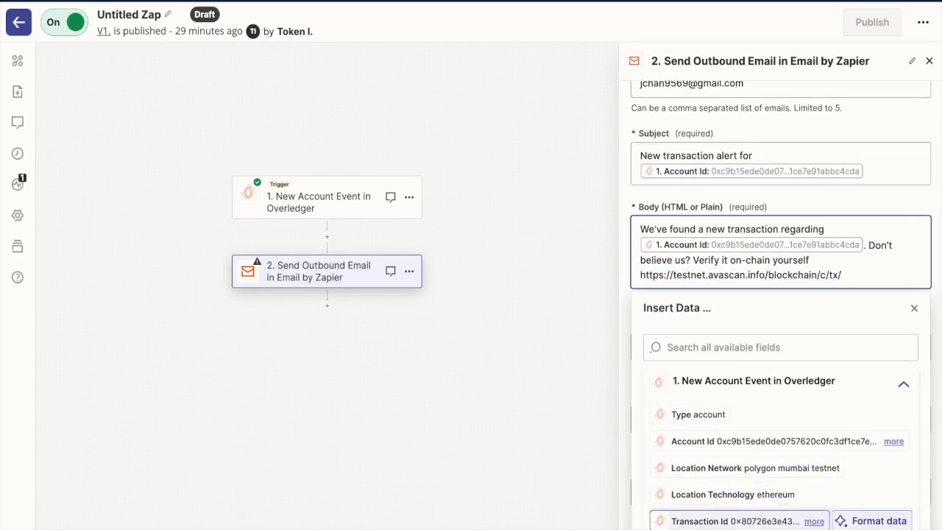
pyautogui.click(729, 521)
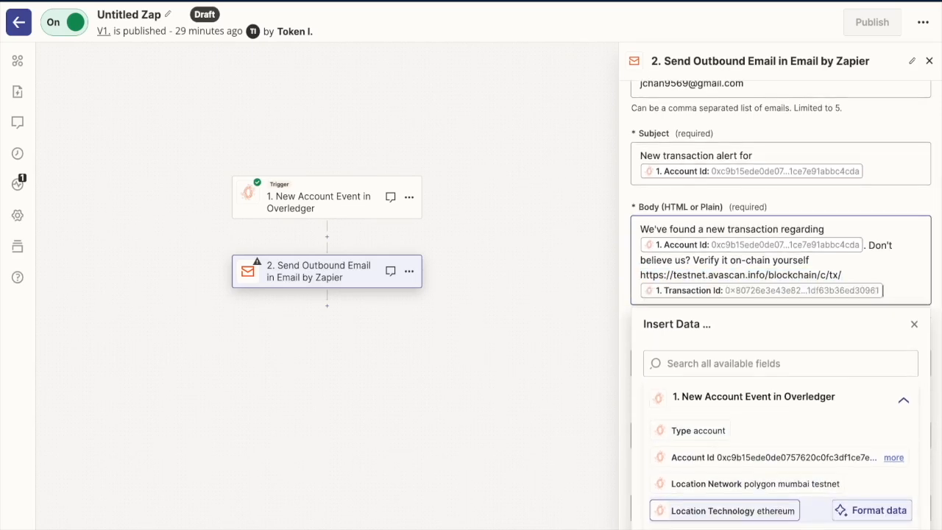
pyautogui.click(914, 323)
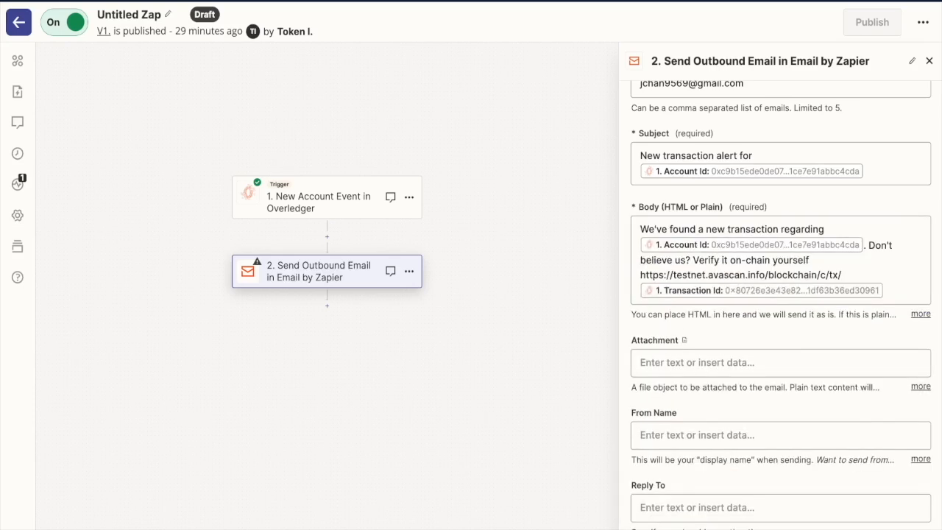
# - Continue to the email action's test section and review the outbound email that will be created
pyautogui.scroll(-1, 780, 300)
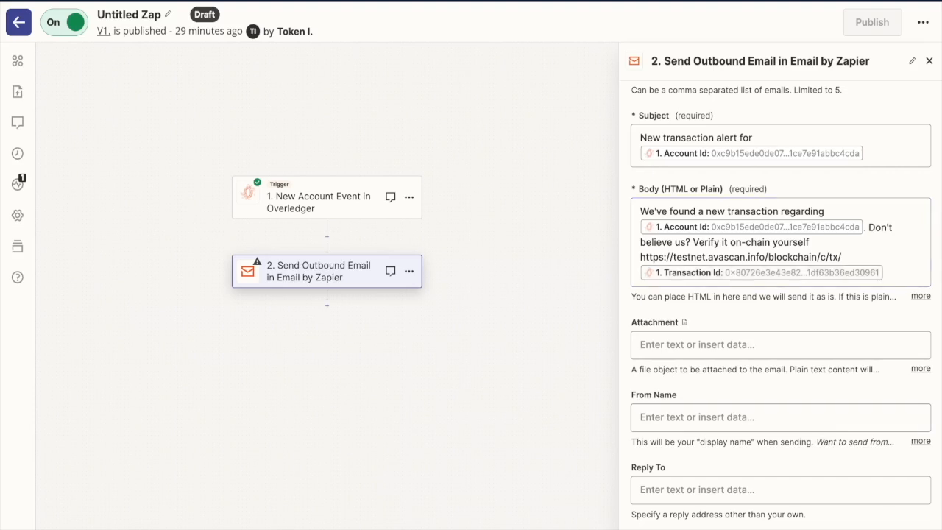
pyautogui.scroll(-4, 780, 300)
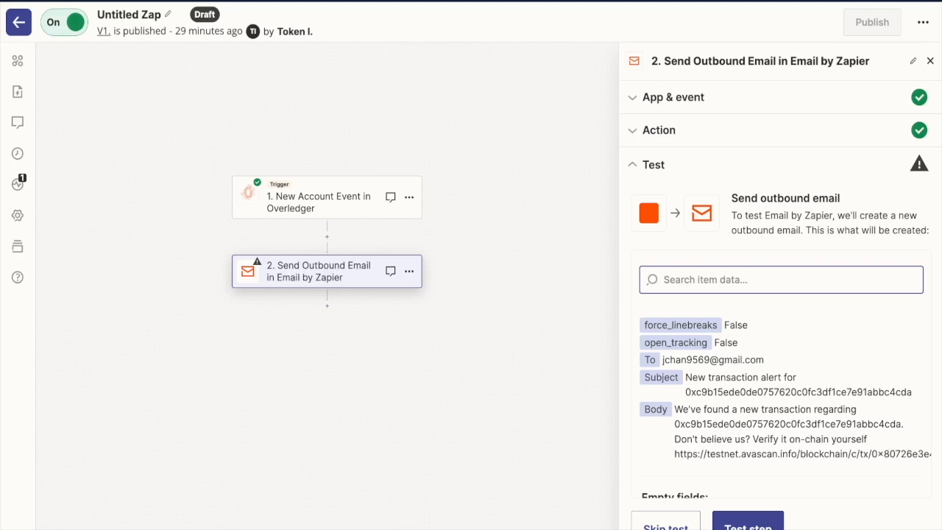
pyautogui.scroll(-2, 781, 401)
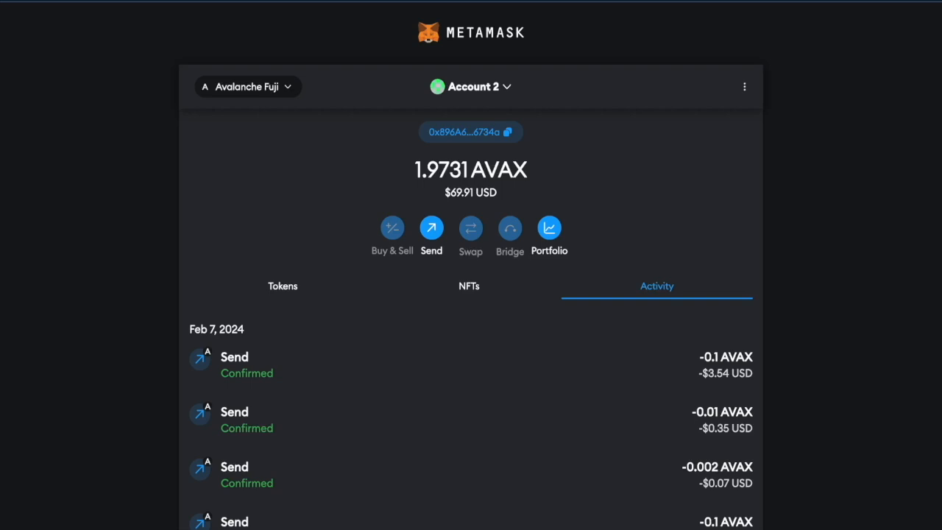
# - Switch to MetaMask, show Account 2's tokens and check in the network list that Avalanche Fuji is selected
pyautogui.click(283, 286)
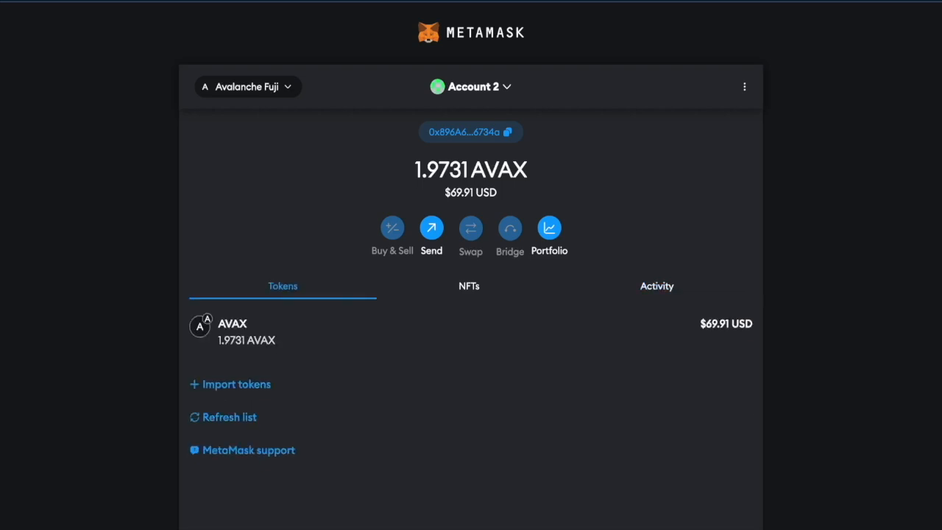
pyautogui.click(247, 87)
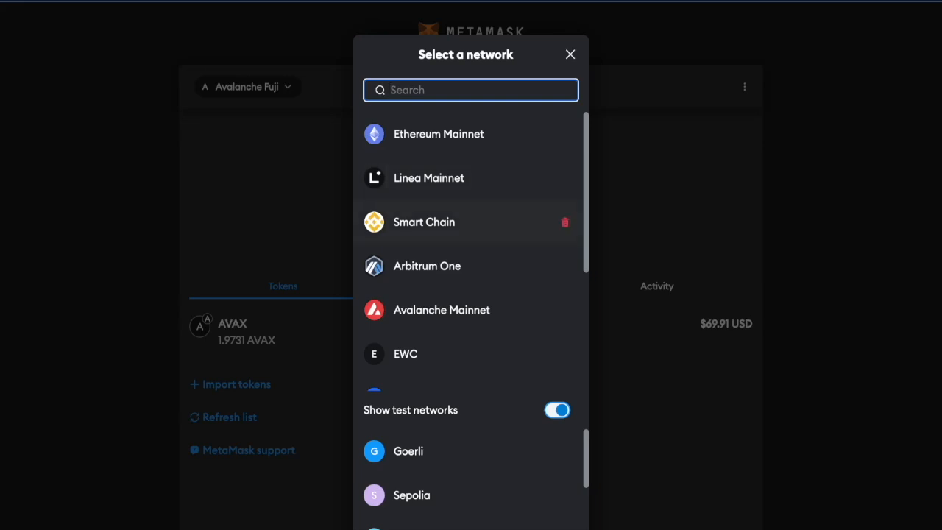
pyautogui.scroll(-3, 565, 221)
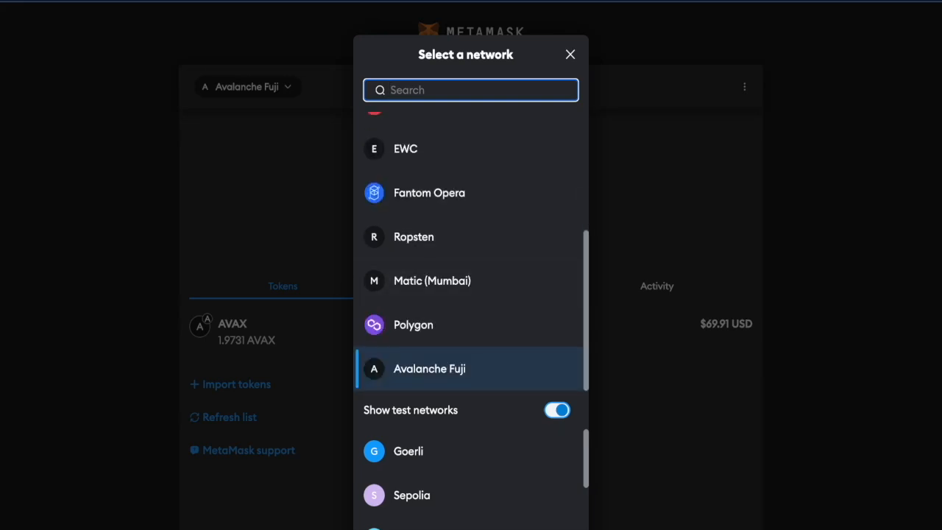
pyautogui.press('Escape')
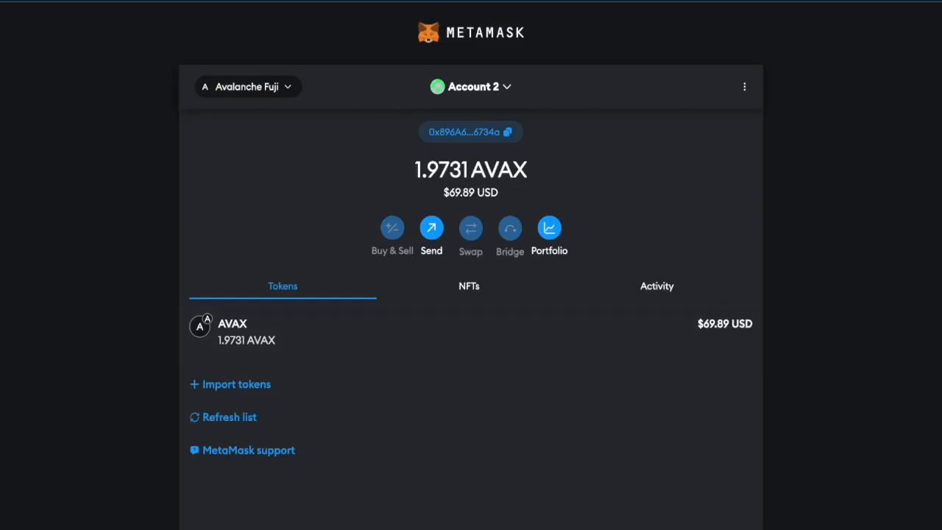
# - Send 0.2 AVAX from Account 2 to Account 3 on Avalanche Fuji and confirm the transaction
pyautogui.moveTo(415, 170)
pyautogui.mouseDown()
pyautogui.moveTo(527, 170)
pyautogui.moveTo(415, 170)
pyautogui.mouseUp()
pyautogui.click(432, 228)
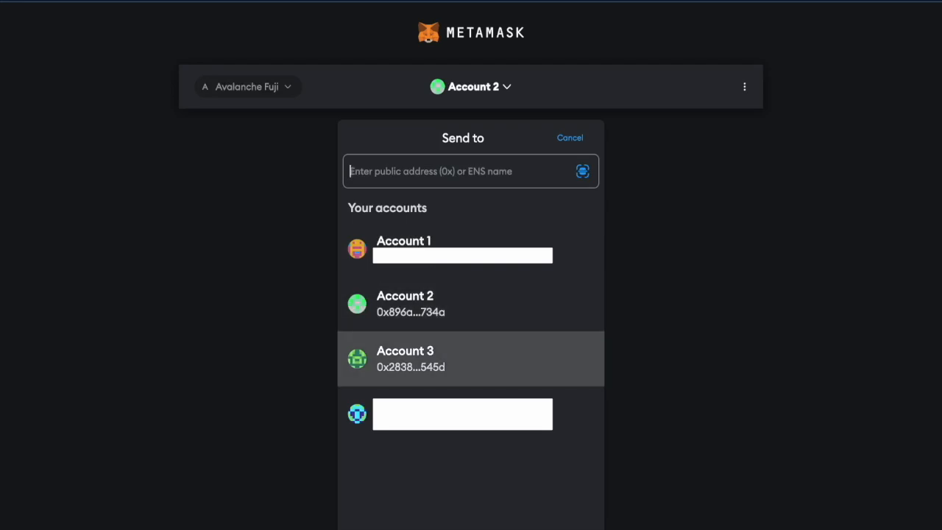
pyautogui.click(412, 358)
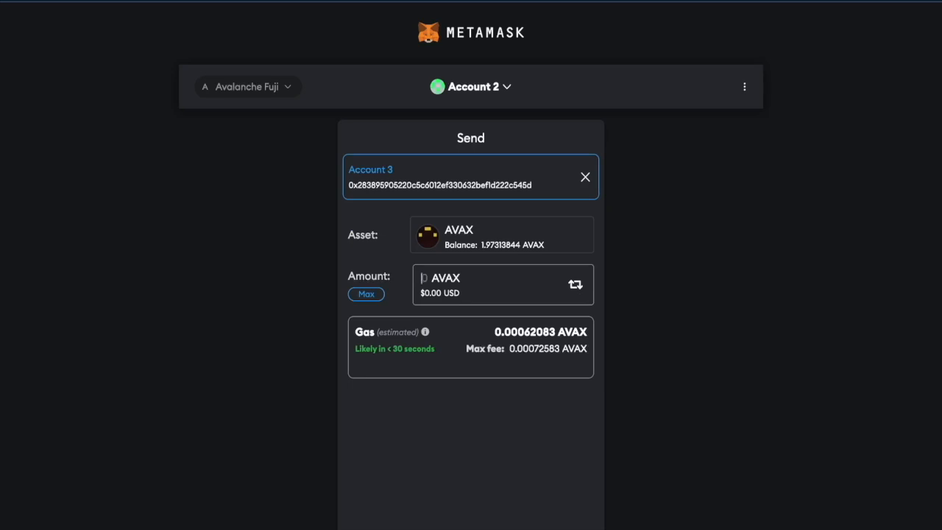
pyautogui.write('0.2')
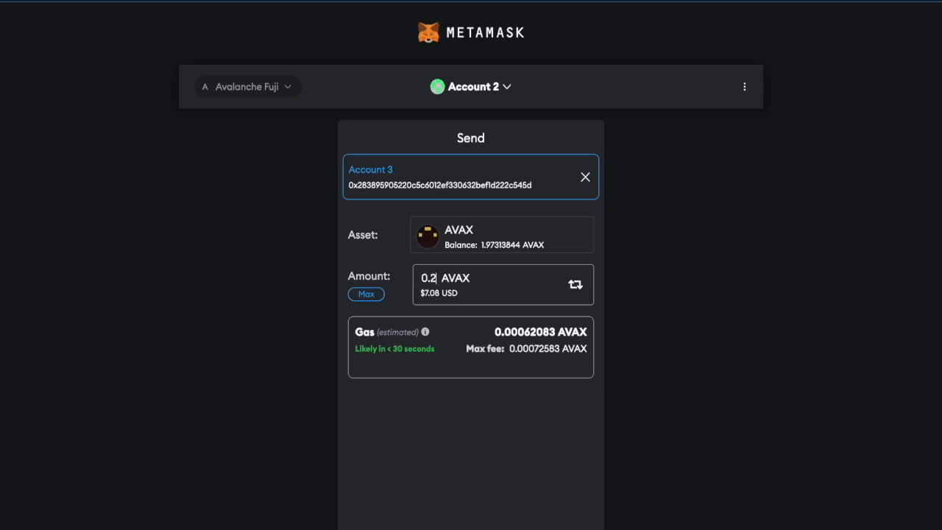
pyautogui.press('Return')
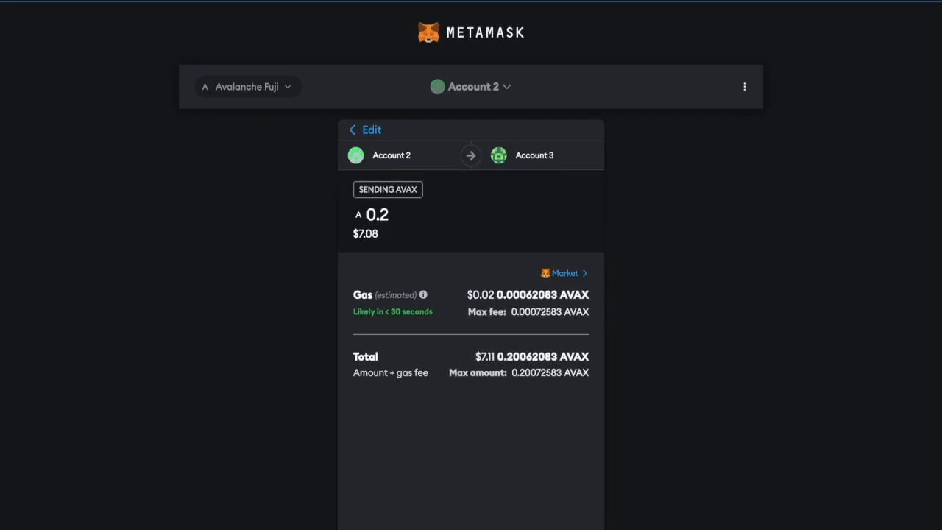
pyautogui.press('Return')
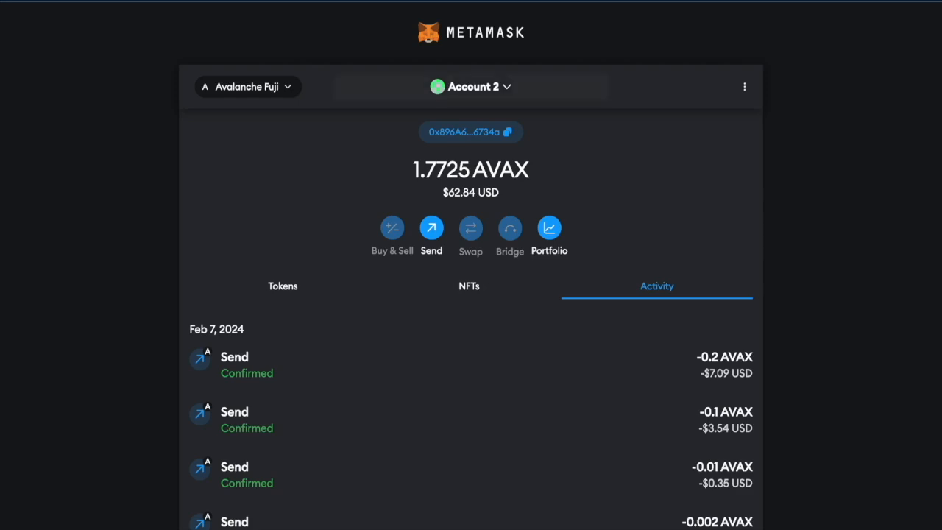
# - Switch the wallet to Account 3 and check its AVAX balance in the token list
pyautogui.click(471, 87)
pyautogui.click(441, 242)
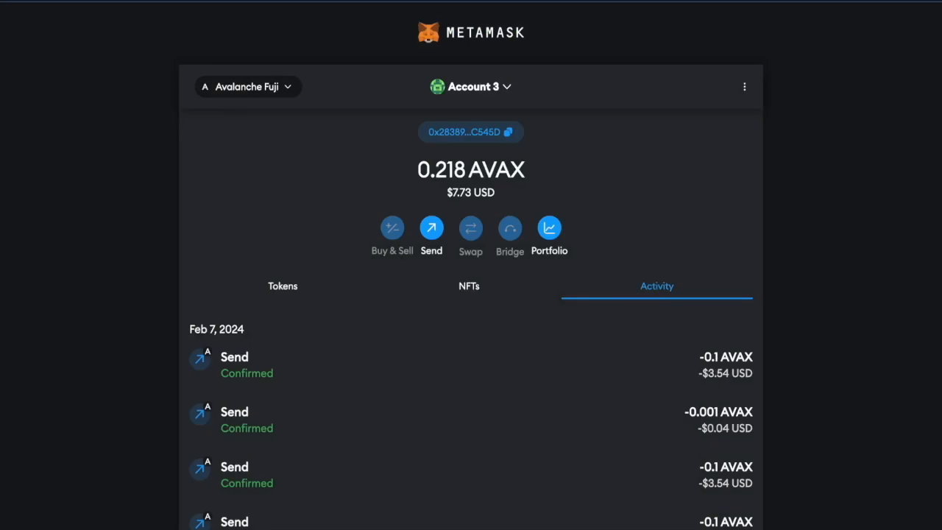
pyautogui.click(283, 286)
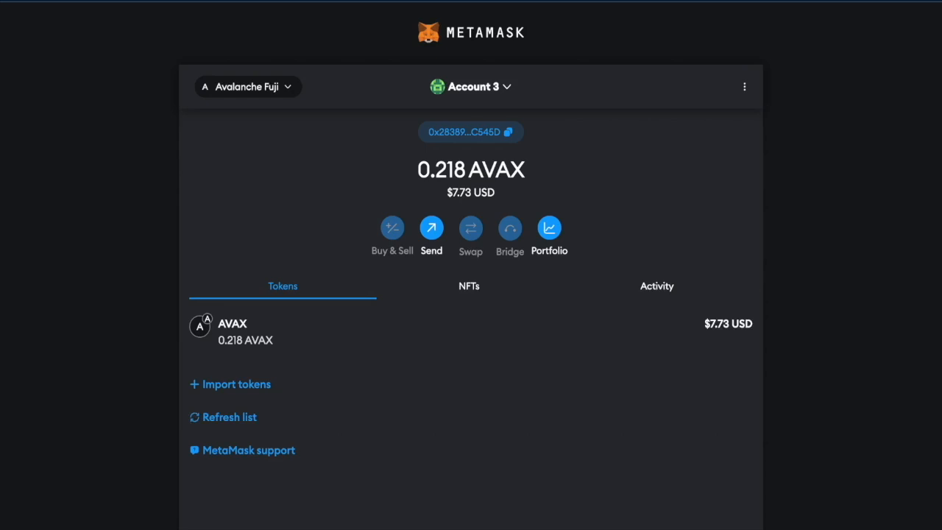
pyautogui.moveTo(447, 170); pyautogui.dragTo(435, 170)
pyautogui.click(441, 170)
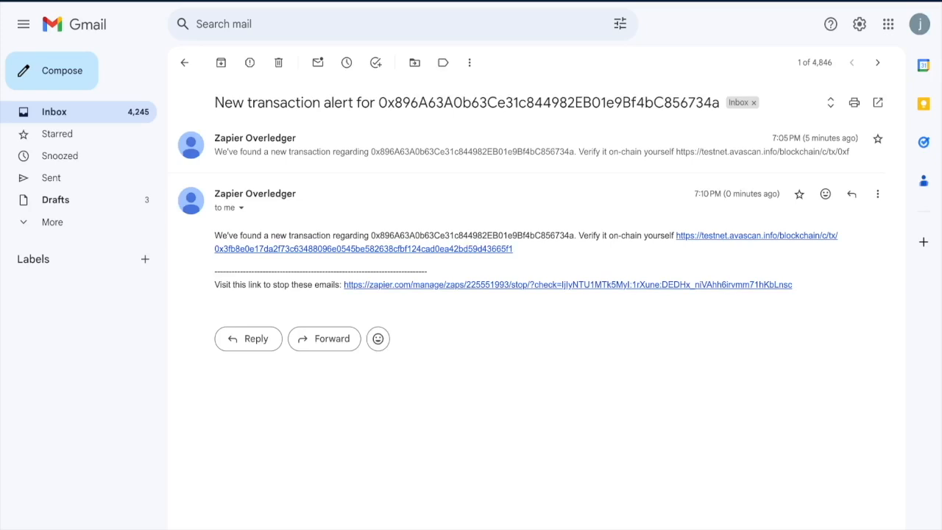
# - Switch to Gmail, check the new alert email's time and account address, and open its Avascan transaction link
pyautogui.moveTo(725, 194); pyautogui.dragTo(780, 193)
pyautogui.click(741, 209)
pyautogui.moveTo(370, 235); pyautogui.dragTo(575, 235)
pyautogui.click(607, 257)
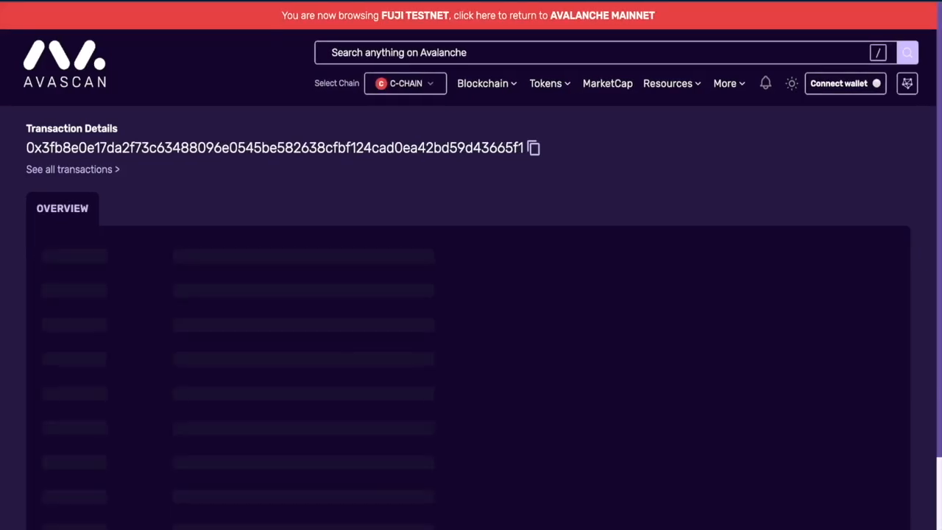
# - Examine the transaction's hash, status, sender, recipient and AVAX value on Avascan
pyautogui.scroll(-2, 471, 295)
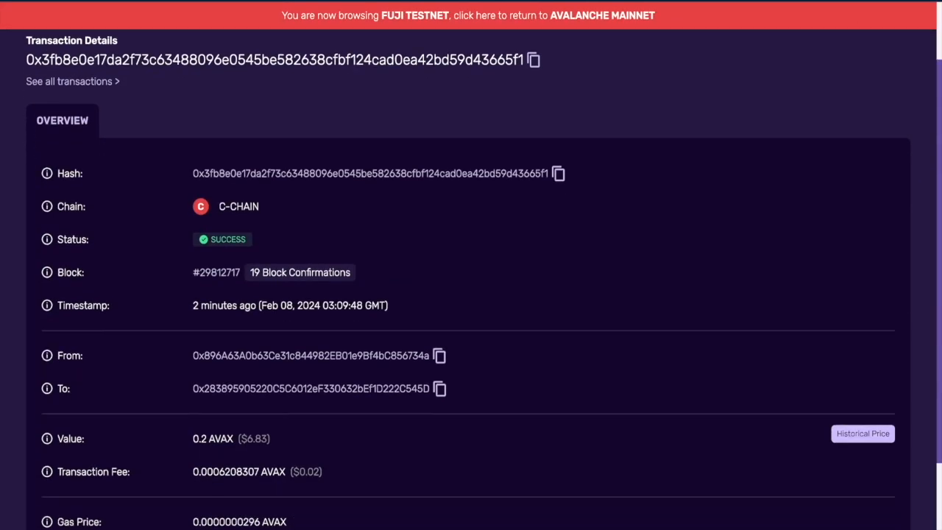
pyautogui.scroll(1, 471, 294)
pyautogui.scroll(-1, 471, 294)
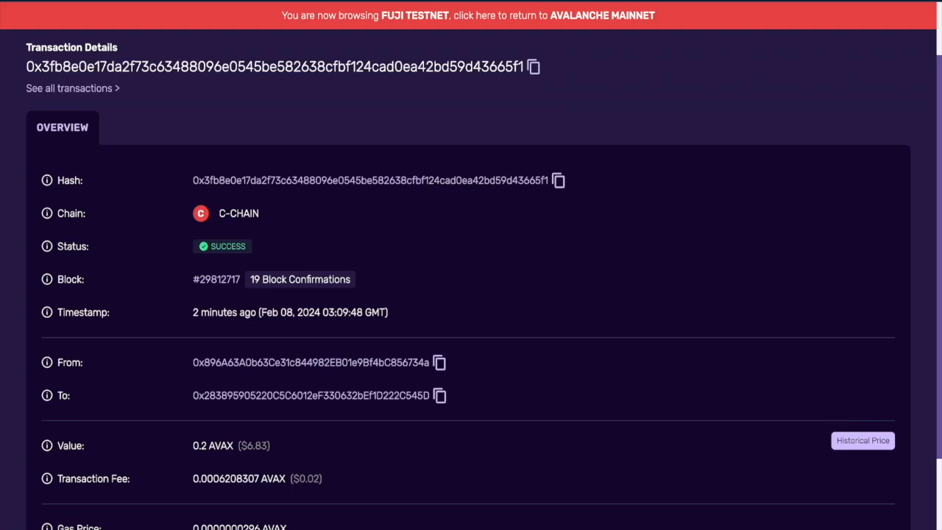
pyautogui.scroll(-1, 471, 294)
pyautogui.doubleClick(200, 430)
pyautogui.click(200, 430)
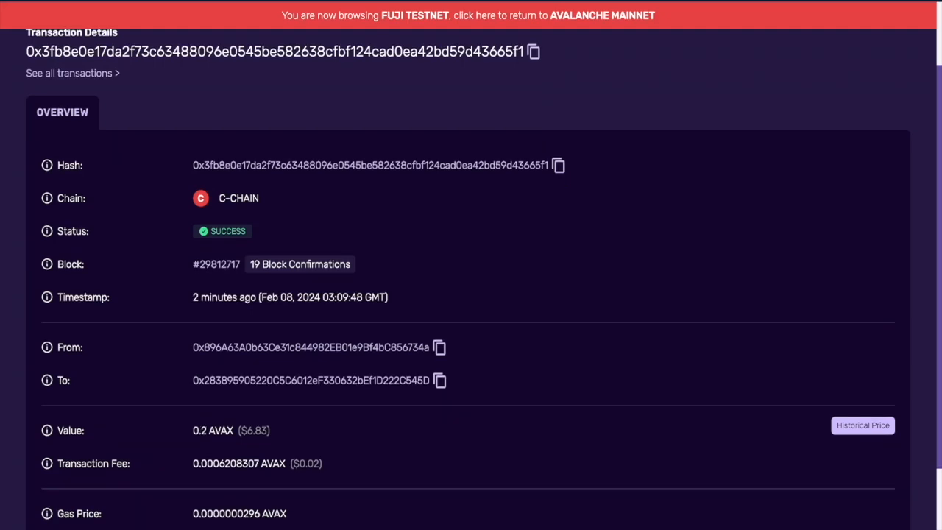
pyautogui.scroll(1, 471, 294)
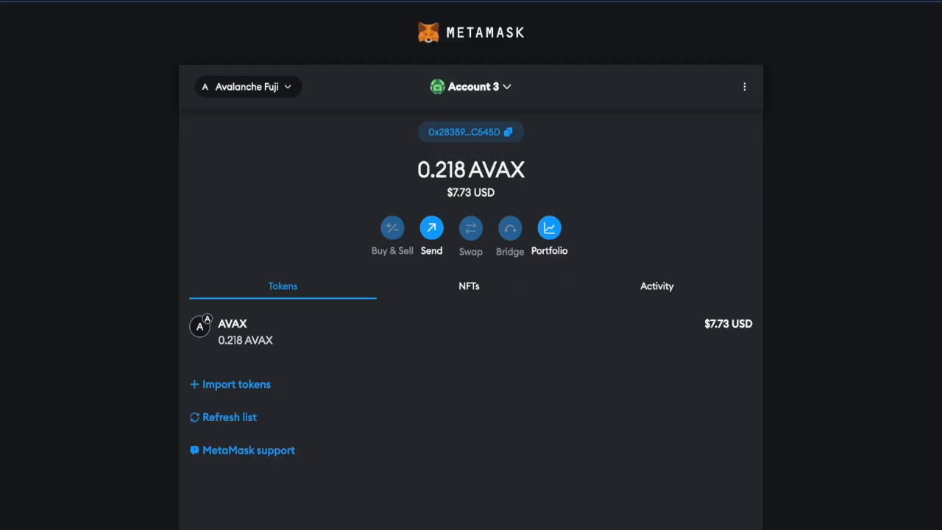
# - Switch to MetaMask, send 0.209 AVAX from Account 3 to Account 2 and confirm the transaction
pyautogui.click(432, 228)
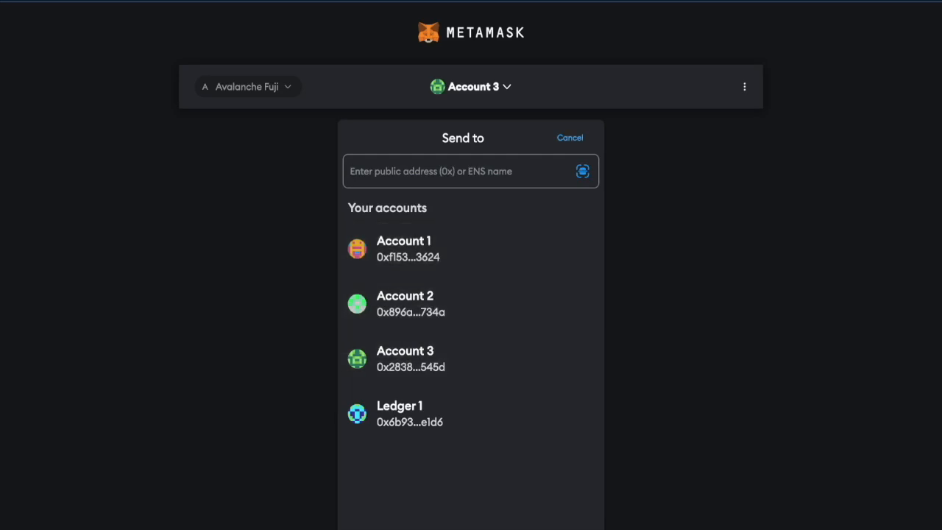
pyautogui.click(570, 137)
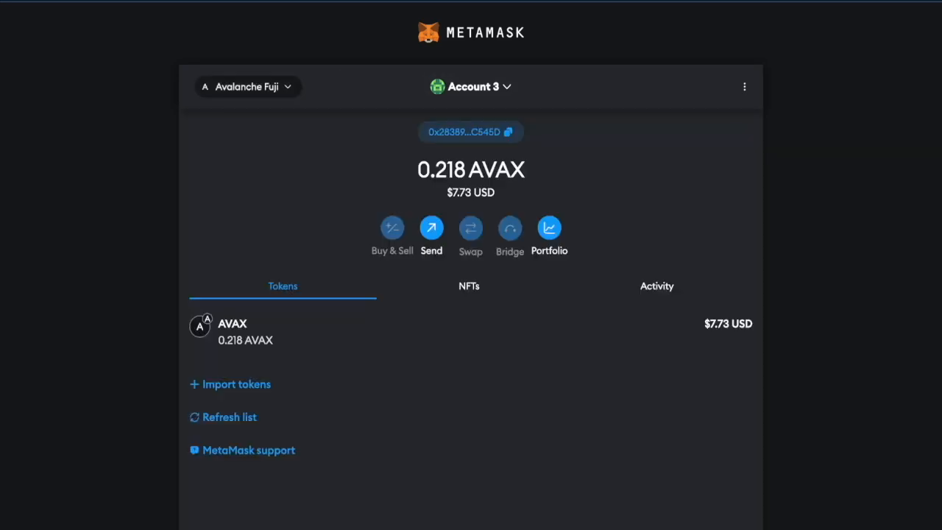
pyautogui.click(432, 228)
pyautogui.click(427, 307)
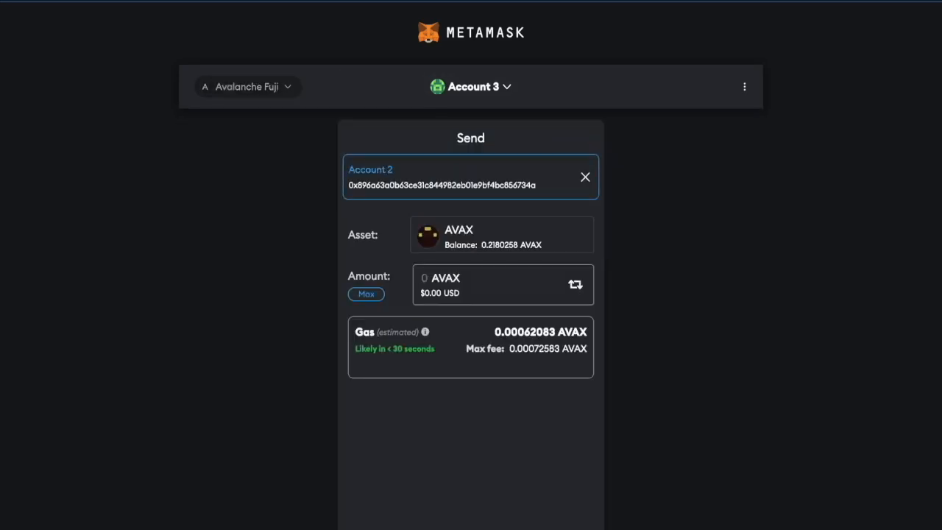
pyautogui.write('0.209')
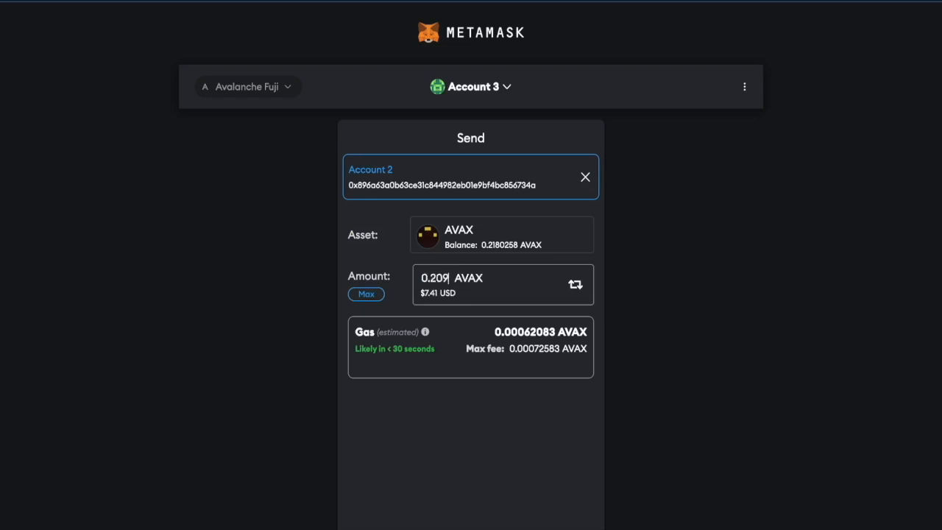
pyautogui.press('Return')
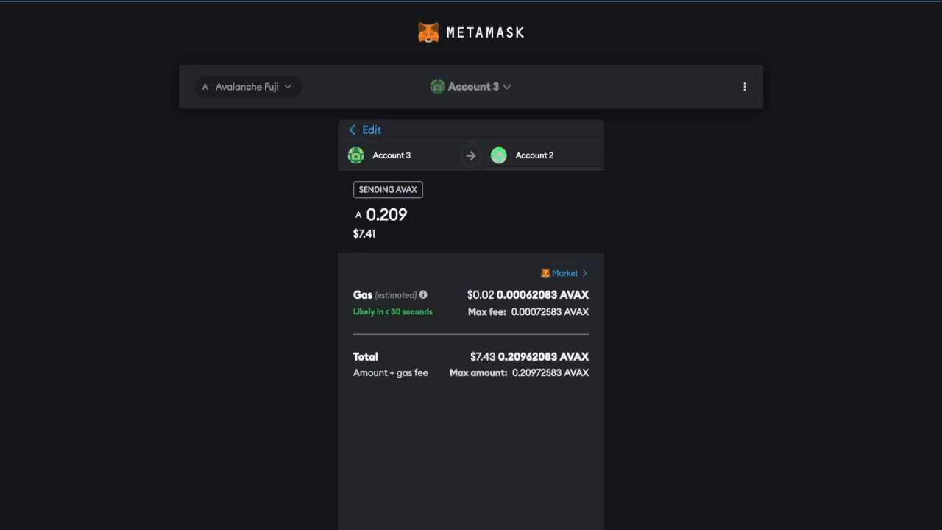
pyautogui.press('Return')
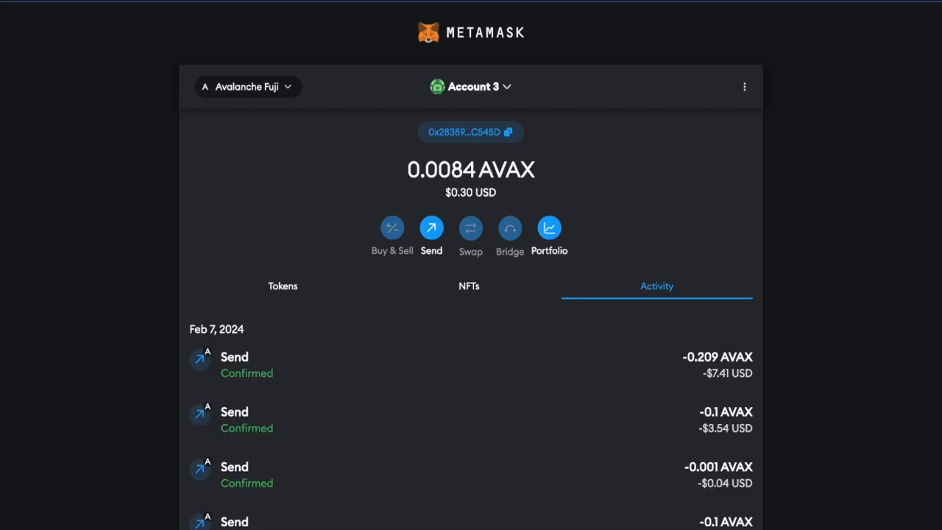
# - Switch the wallet to Account 2 and review the 0.209 AVAX transfer's details on Avascan
pyautogui.click(471, 87)
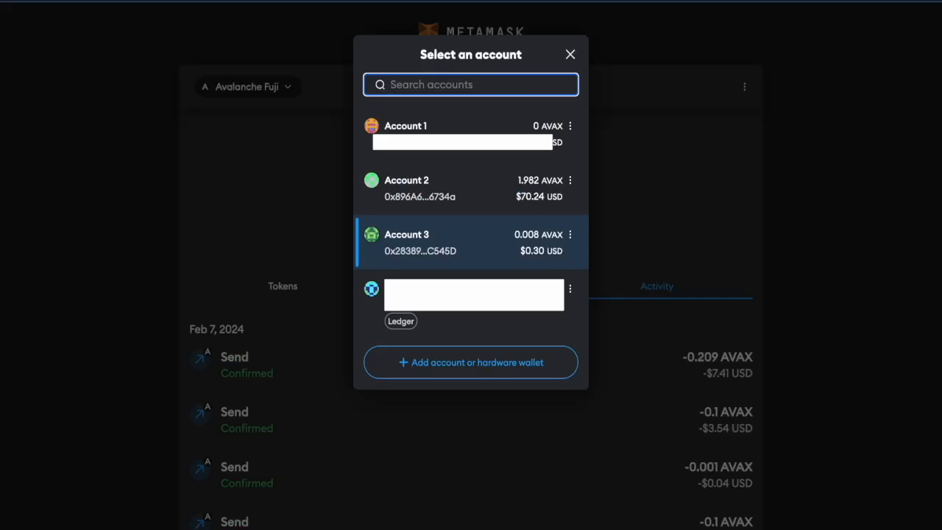
pyautogui.click(441, 186)
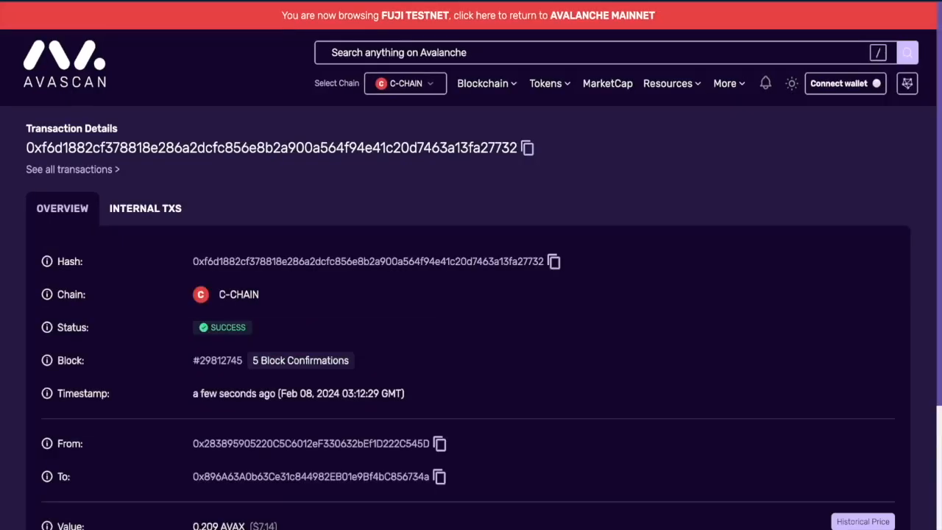
pyautogui.scroll(-2, 471, 279)
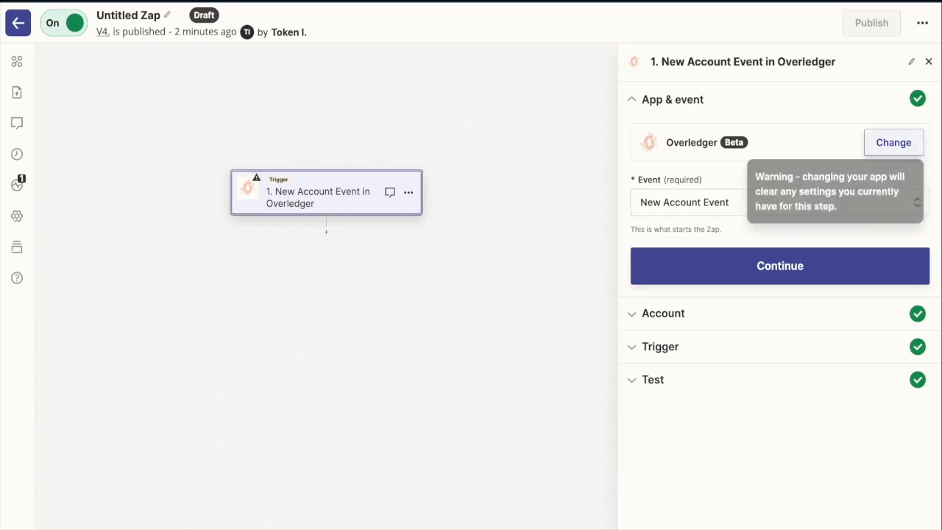
# - Switch to the Zapier editor, keep New Account Event as the Overledger trigger event and continue to the account section
pyautogui.click(893, 142)
pyautogui.click(894, 142)
pyautogui.click(780, 202)
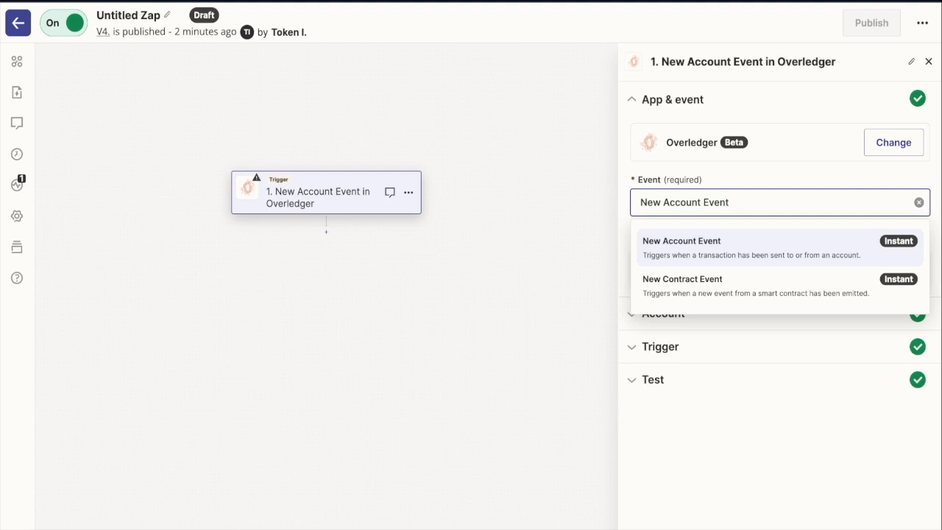
pyautogui.press('Return')
pyautogui.click(780, 266)
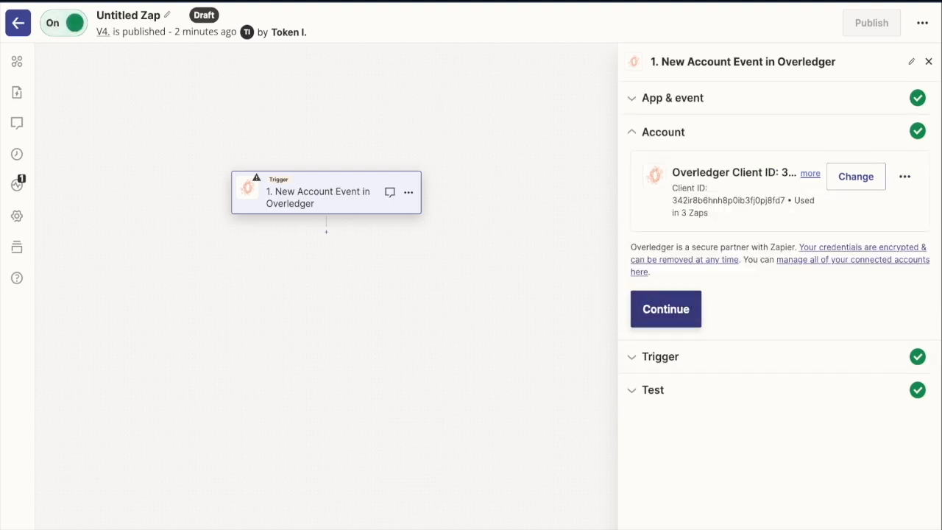
# - Keep the connected Overledger account and accept the trigger settings: Sandbox, ethereum, avalanche fuji testnet and the monitored account ID
pyautogui.click(665, 309)
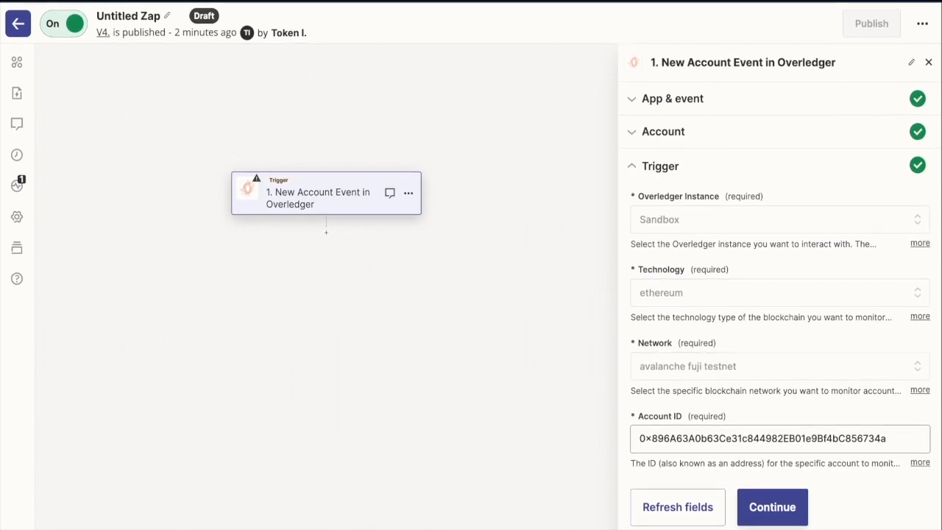
pyautogui.click(780, 218)
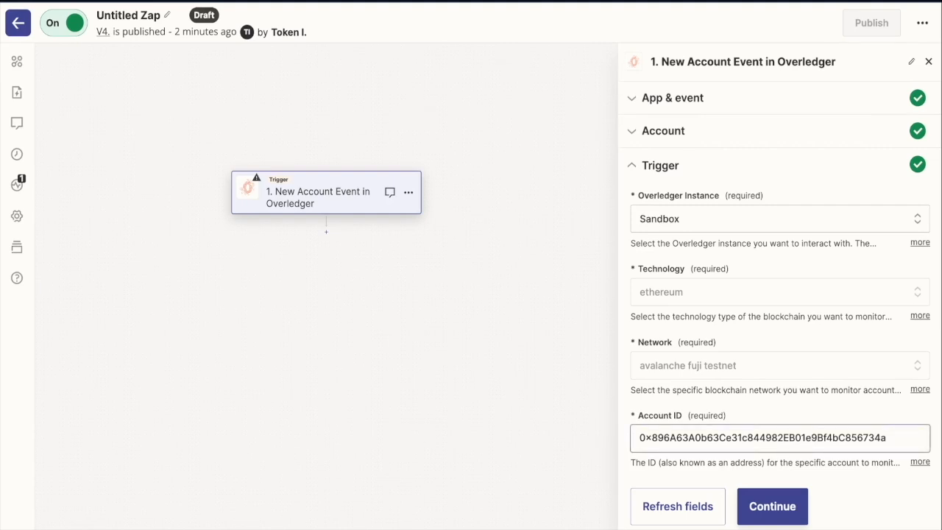
pyautogui.click(772, 505)
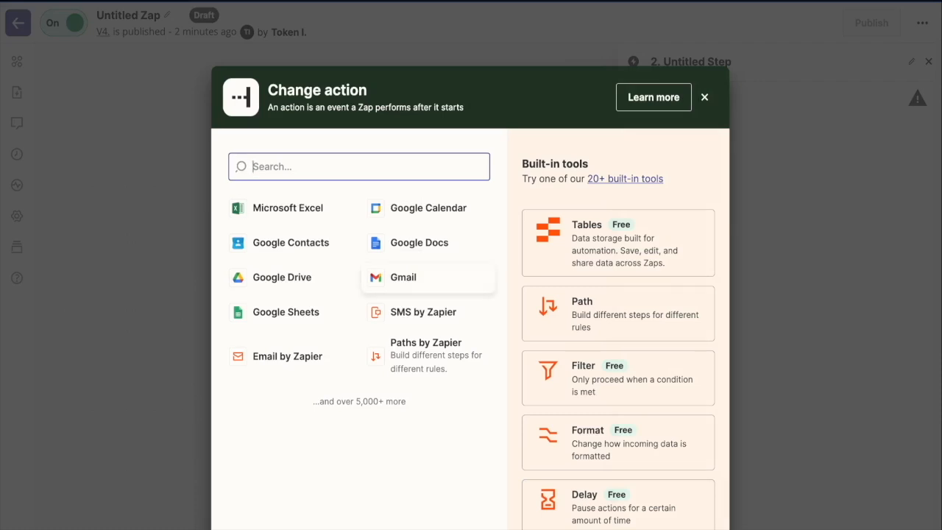
# - Choose SMS by Zapier as the Zap's action app with the Send SMS event and continue
pyautogui.click(424, 312)
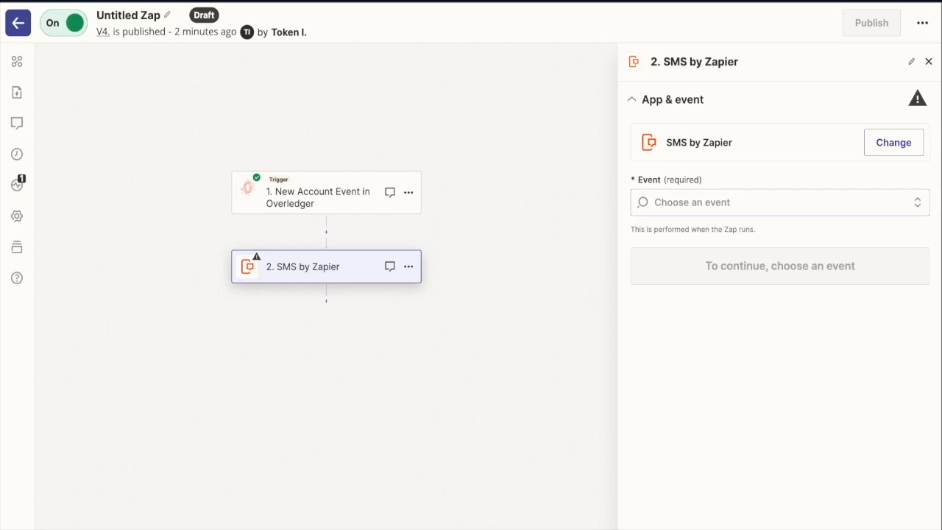
pyautogui.click(779, 202)
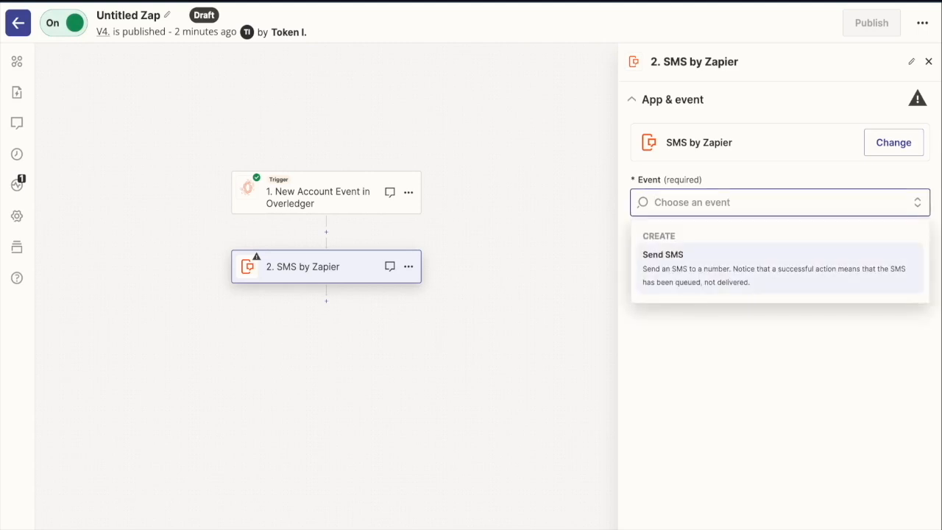
pyautogui.click(698, 265)
pyautogui.click(699, 266)
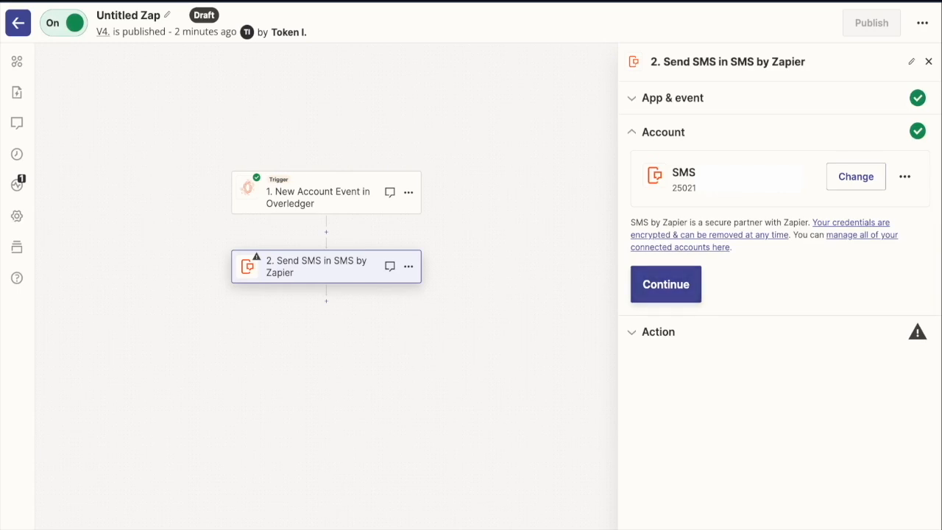
# - Select the existing personal SMS account for the Send SMS action and continue to the action settings
pyautogui.click(855, 177)
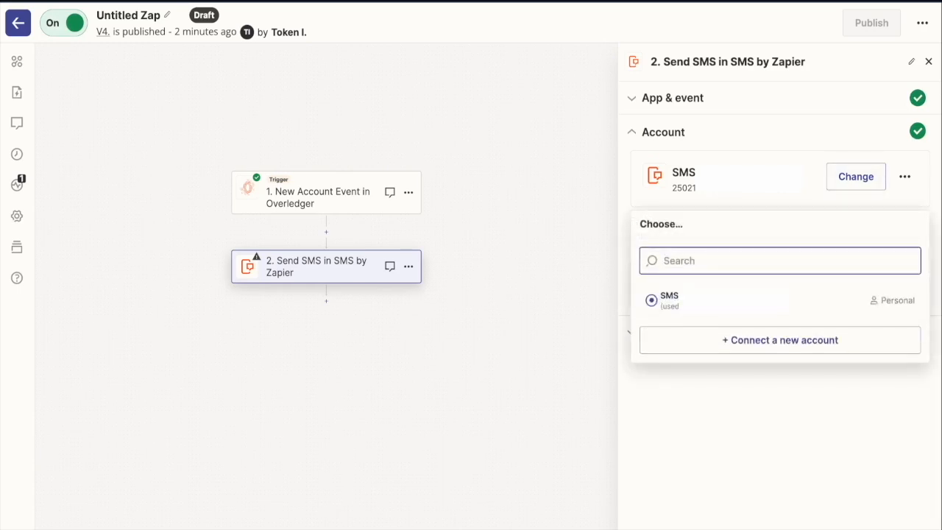
pyautogui.click(671, 300)
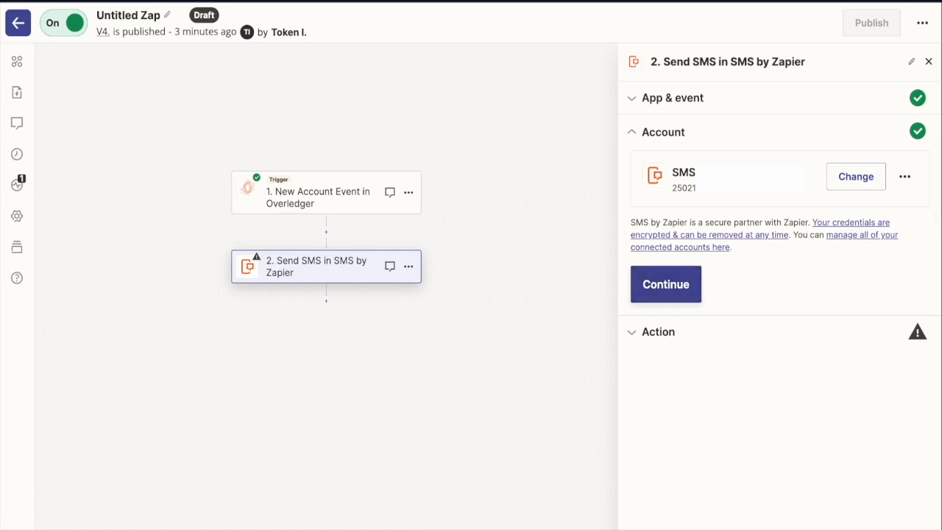
pyautogui.click(666, 284)
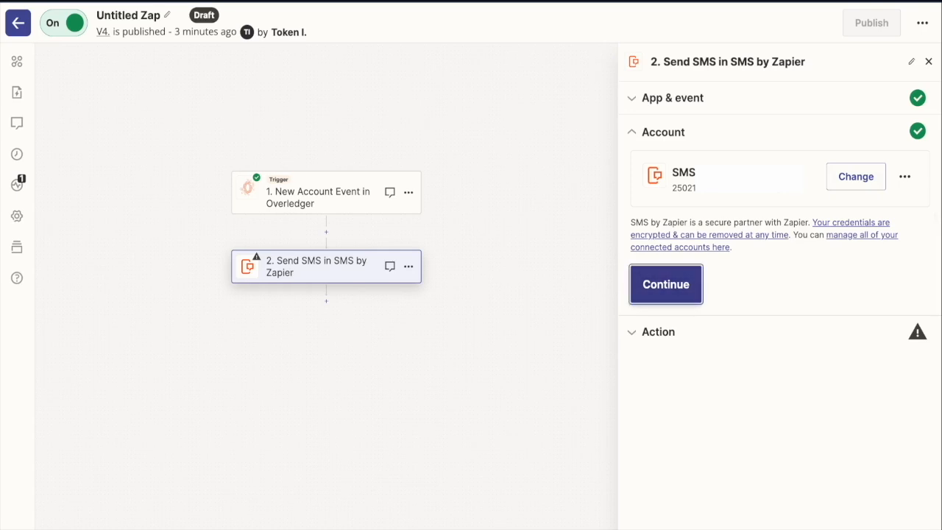
# - Set the Send SMS action's From Number to the third phone number listed after Random
pyautogui.click(688, 219)
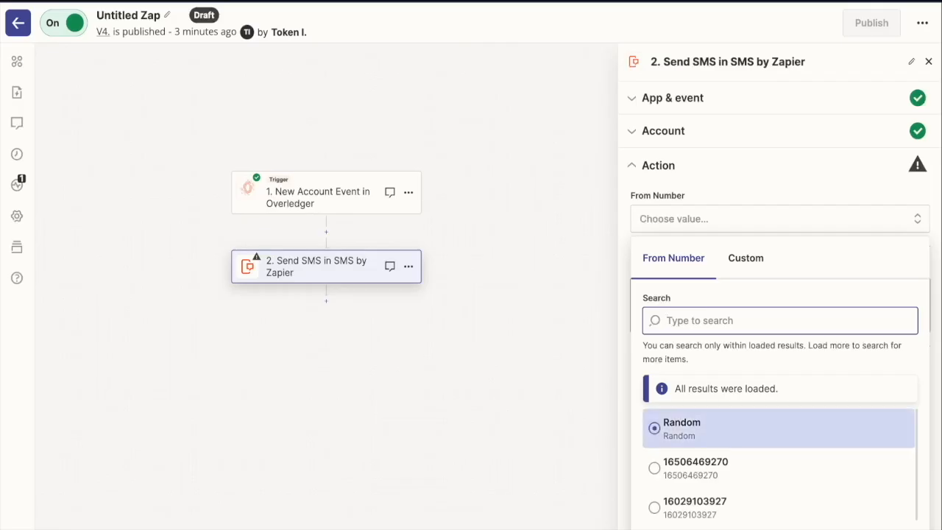
pyautogui.scroll(-2, 778, 467)
pyautogui.scroll(2, 778, 467)
pyautogui.scroll(-1, 778, 497)
pyautogui.scroll(-1, 779, 500)
pyautogui.scroll(-3, 778, 500)
pyautogui.scroll(5, 779, 471)
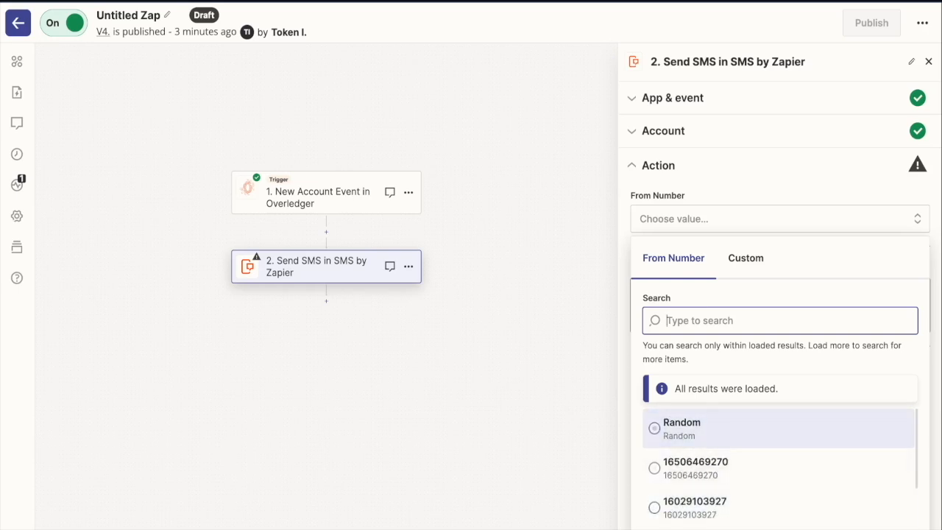
pyautogui.scroll(-1, 779, 478)
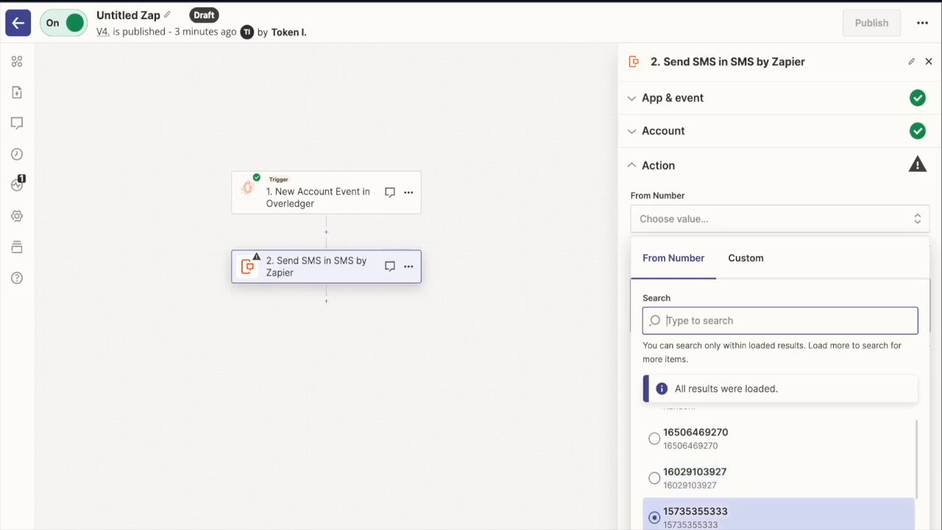
pyautogui.scroll(-1, 778, 508)
pyautogui.scroll(2, 779, 508)
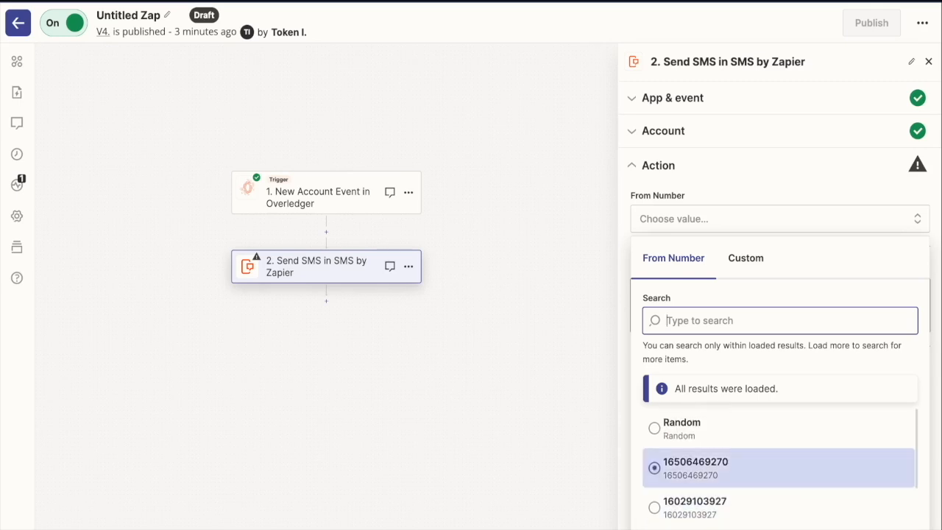
pyautogui.scroll(-1, 778, 471)
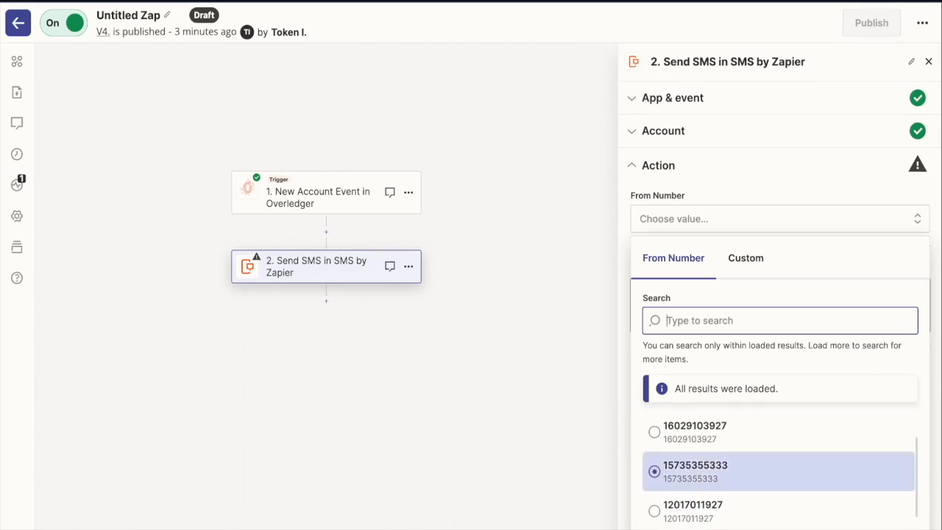
pyautogui.click(695, 471)
pyautogui.click(779, 218)
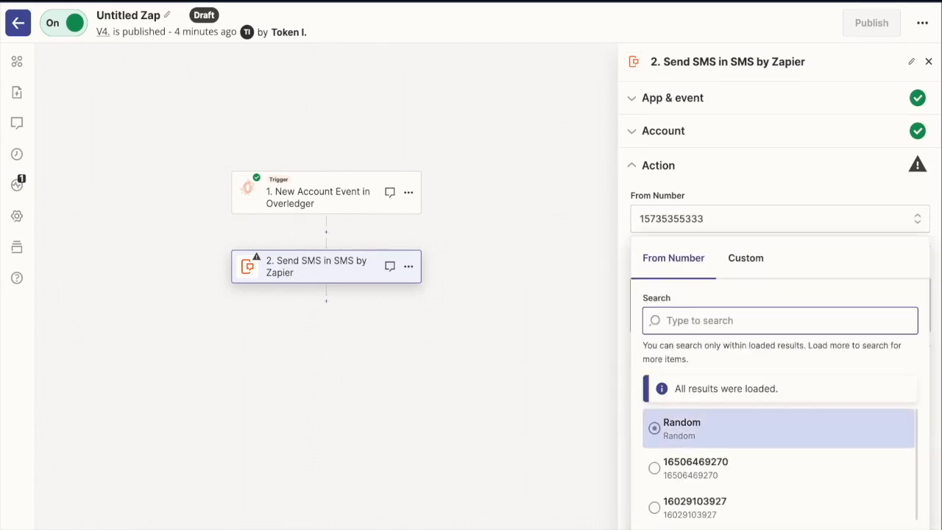
pyautogui.press('Escape')
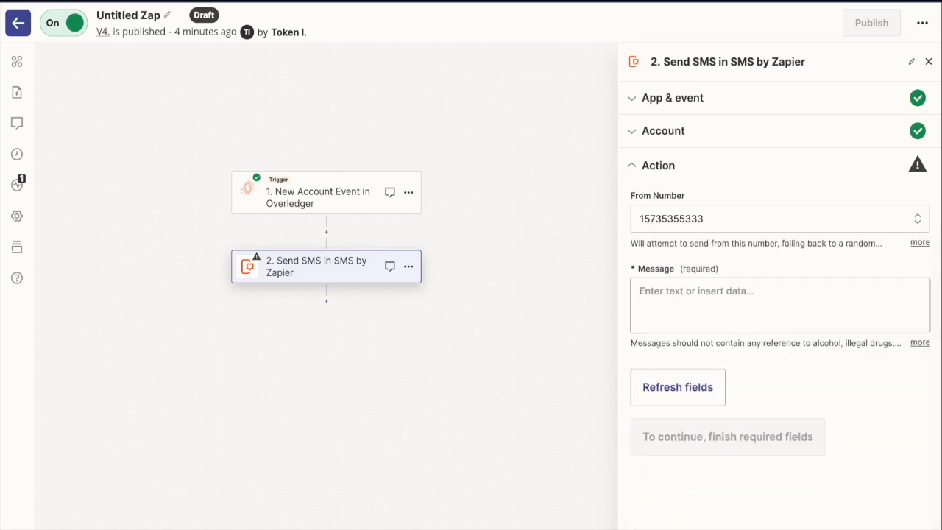
# - Expand the Message field's help text and read the content rules and the character limit for SMS messages
pyautogui.click(780, 305)
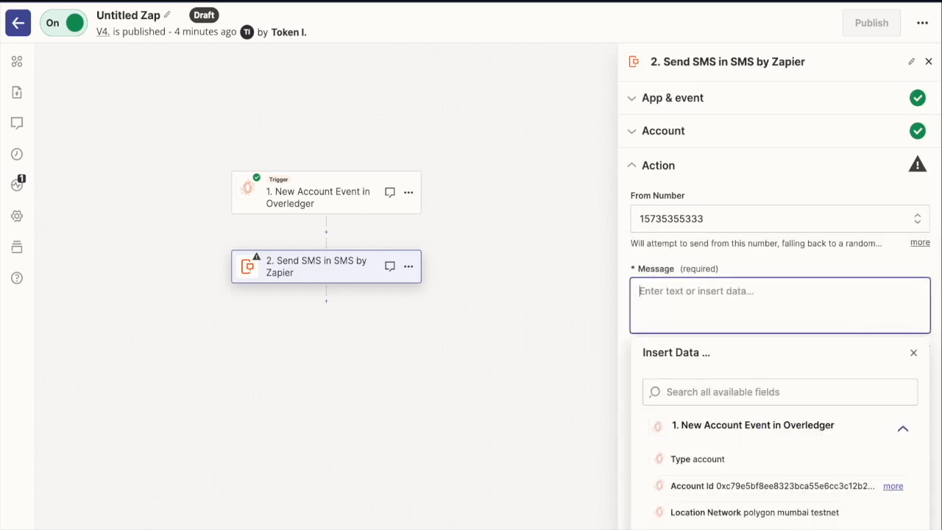
pyautogui.press('Escape')
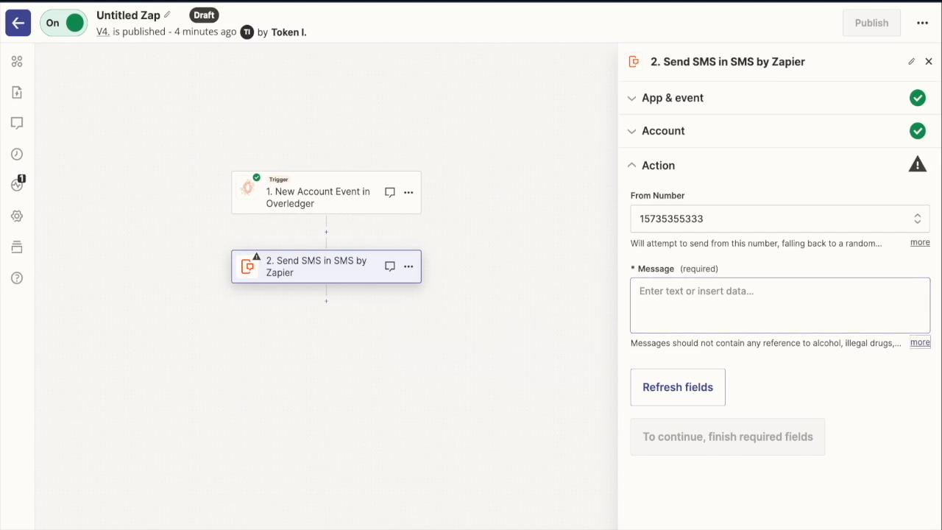
pyautogui.click(779, 305)
pyautogui.click(914, 353)
pyautogui.click(918, 343)
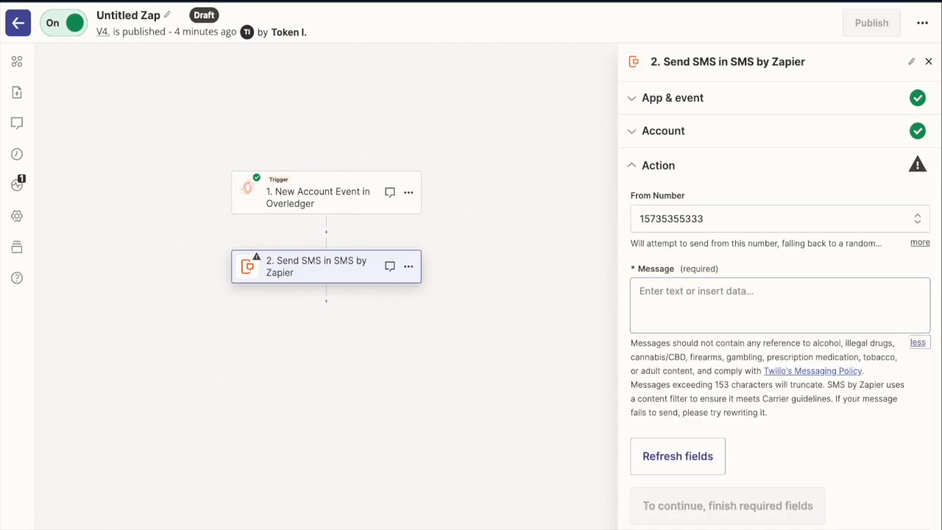
pyautogui.moveTo(715, 385); pyautogui.dragTo(730, 385)
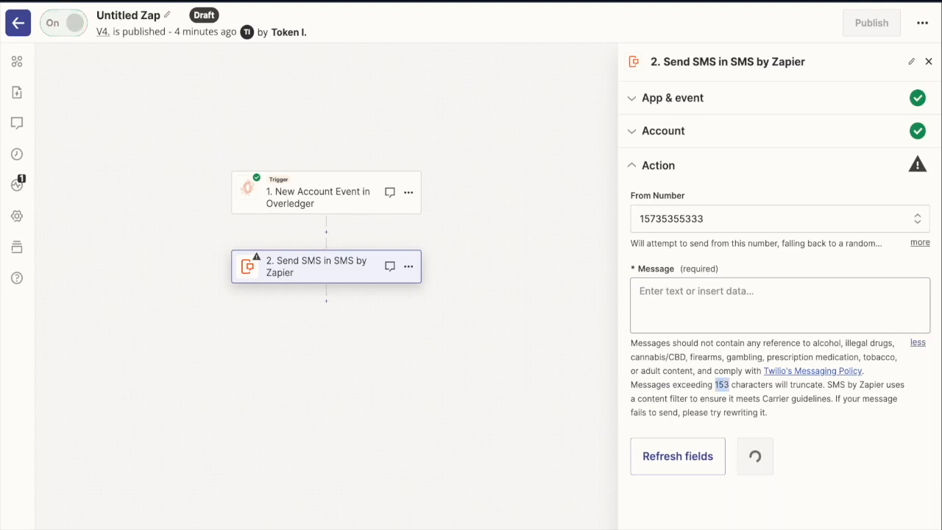
pyautogui.click(729, 385)
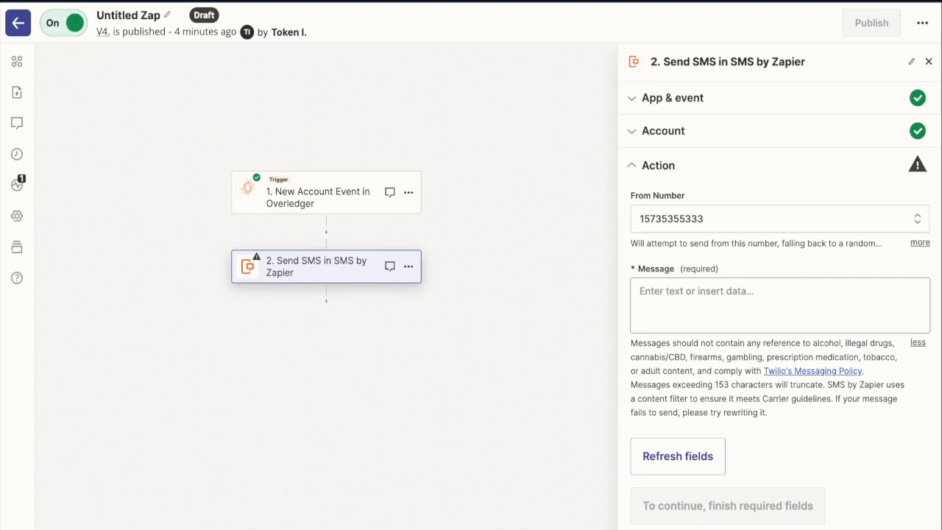
pyautogui.click(779, 305)
pyautogui.click(780, 305)
pyautogui.write('New tran')
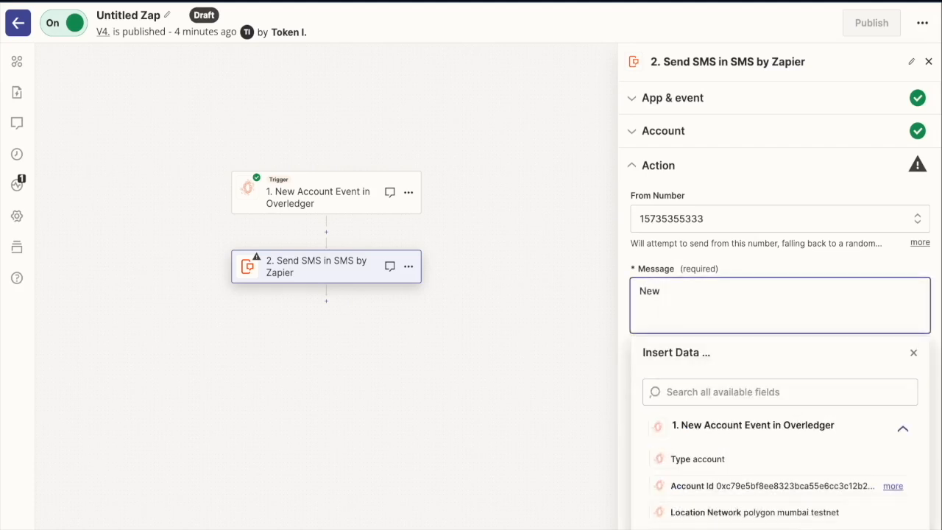
pyautogui.write('saction in Wallet 2')
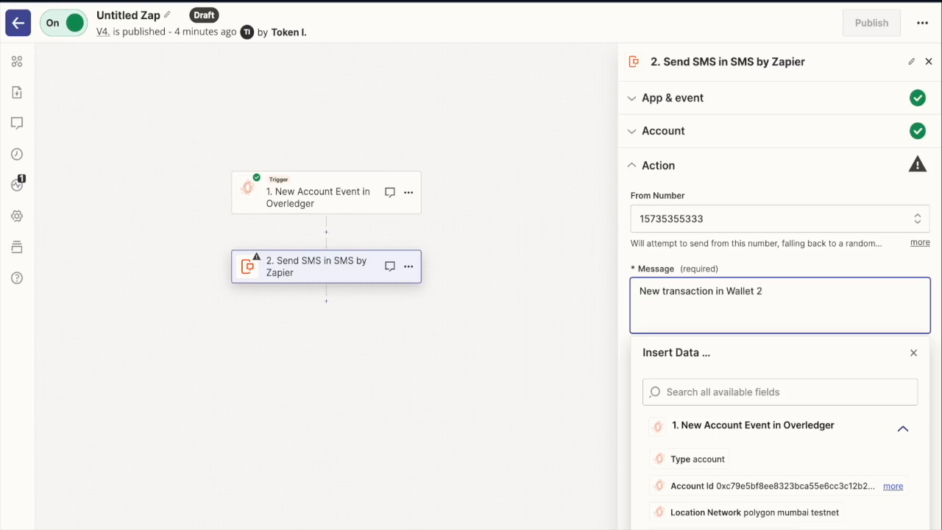
pyautogui.write(' .')
pyautogui.press('Return')
pyautogui.write('https://testnet.avascan.info/blockchain/c/tx/')
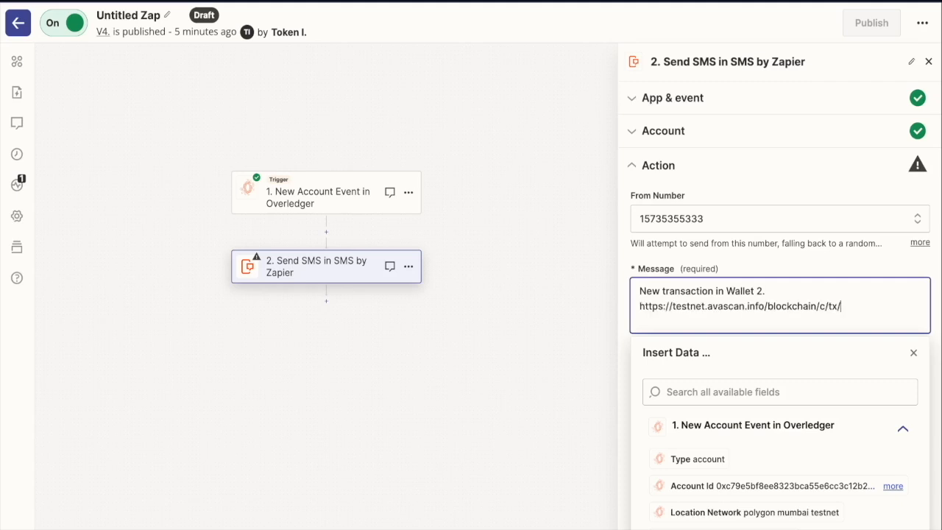
# - Insert the Overledger trigger's Transaction Id after the explorer link in the SMS message
pyautogui.scroll(-1, 780, 512)
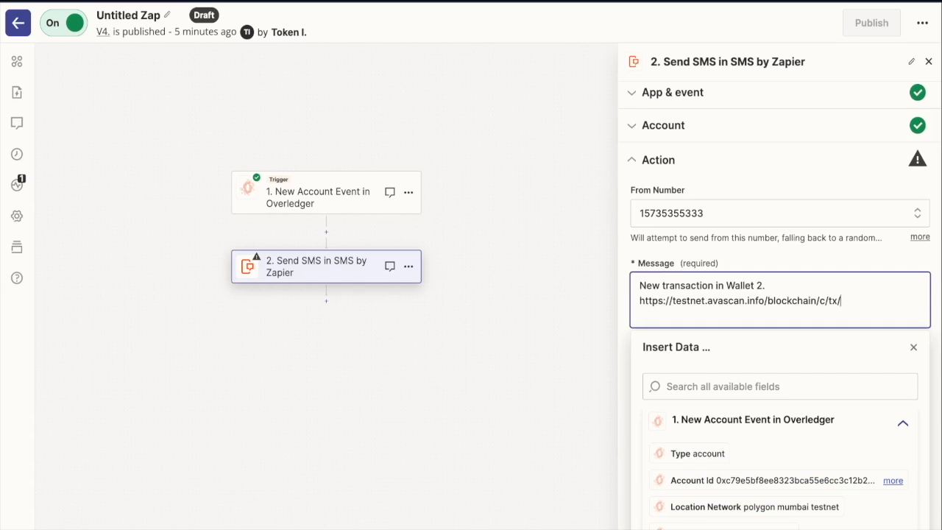
pyautogui.click(736, 527)
pyautogui.click(914, 350)
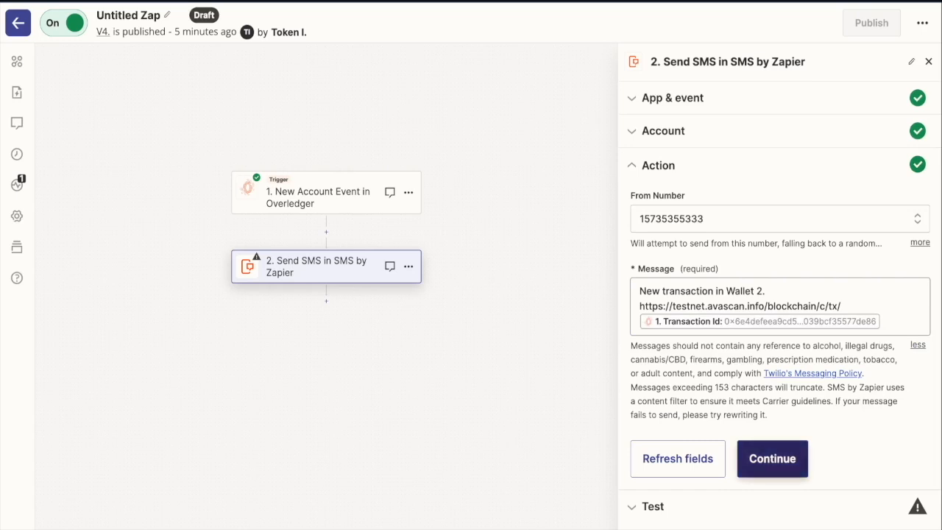
# - Accept the Send SMS action settings, continue to the test and publish the Zap
pyautogui.click(772, 458)
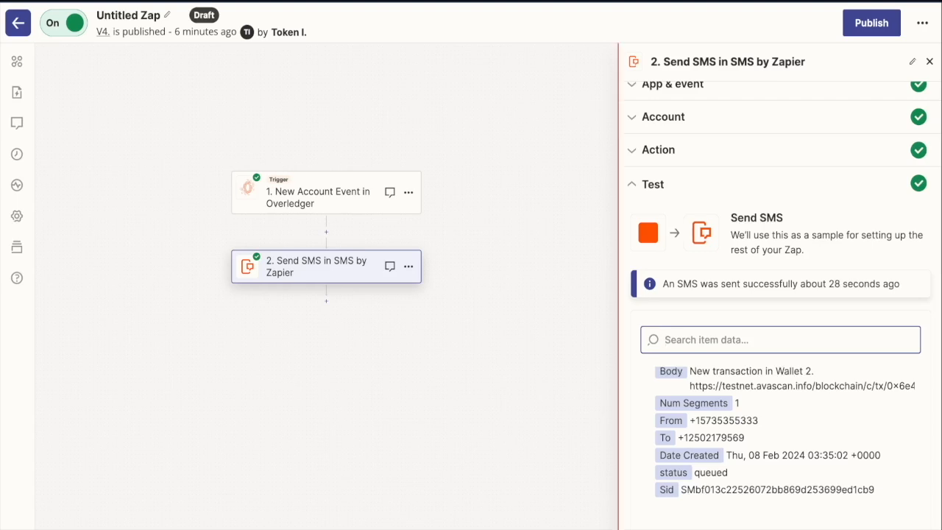
pyautogui.click(871, 23)
pyautogui.click(505, 338)
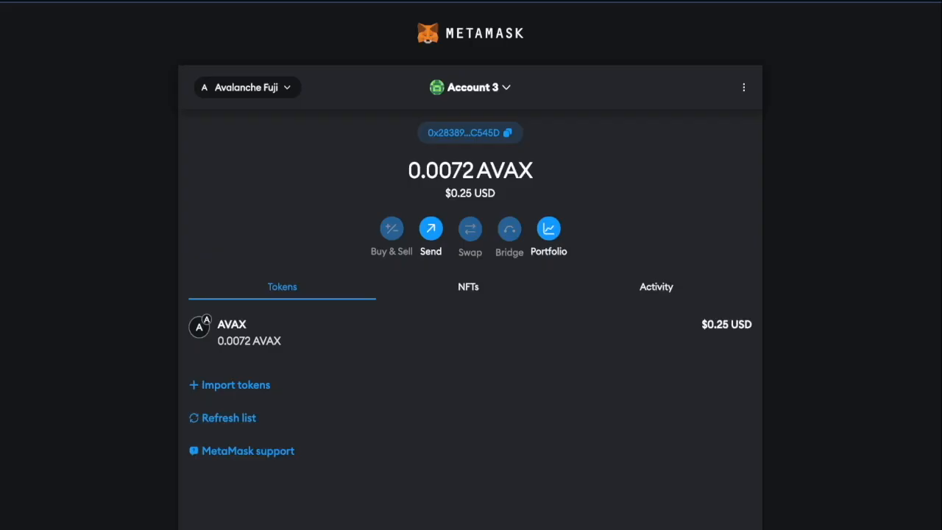
# - In MetaMask, switch to Account 2 and send 0.25 AVAX to Account 3 on Avalanche Fuji
pyautogui.click(471, 88)
pyautogui.click(441, 187)
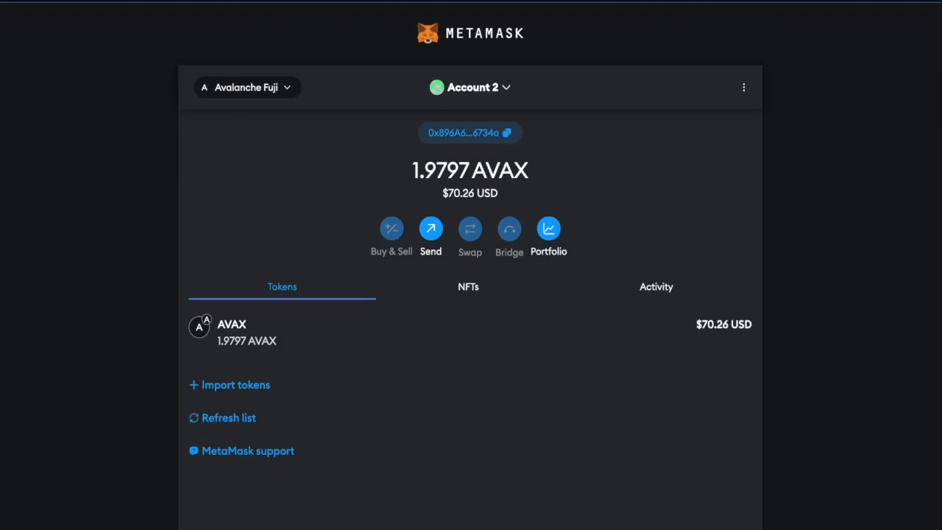
pyautogui.click(430, 229)
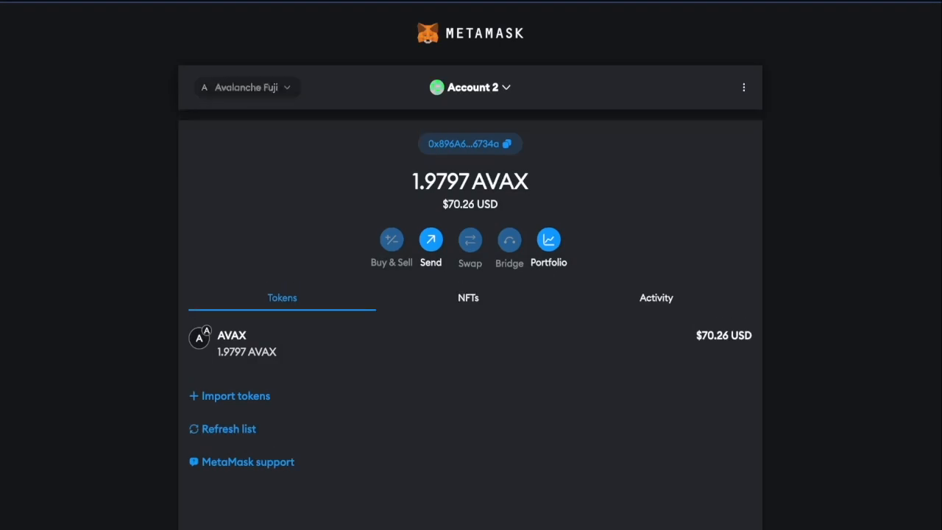
pyautogui.click(412, 359)
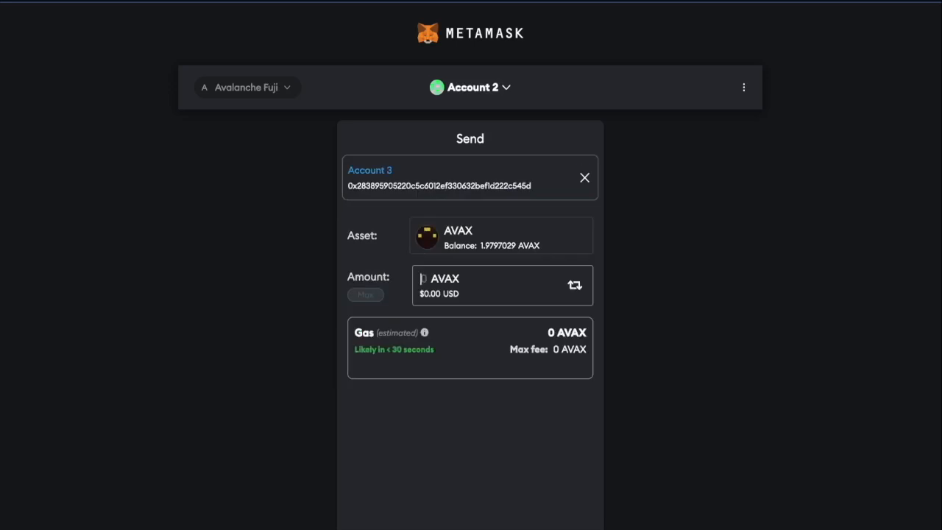
pyautogui.write('0')
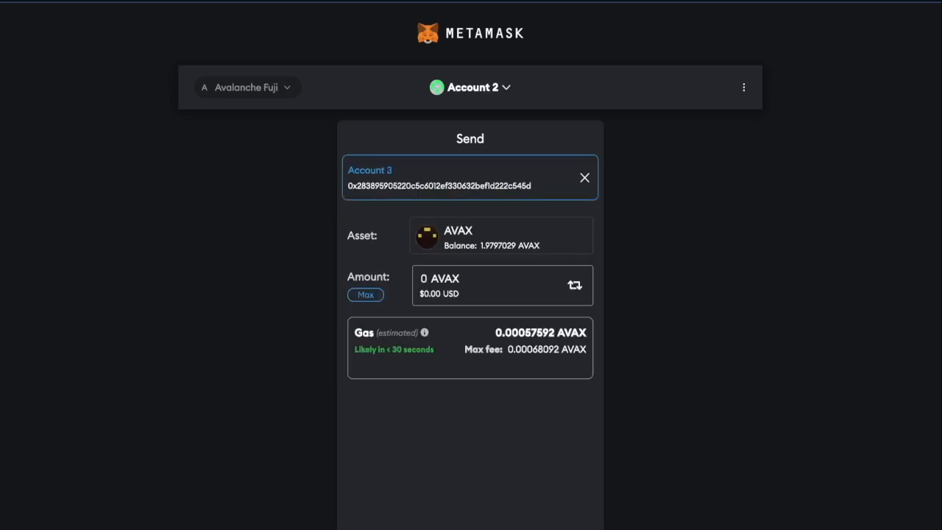
pyautogui.write('.25')
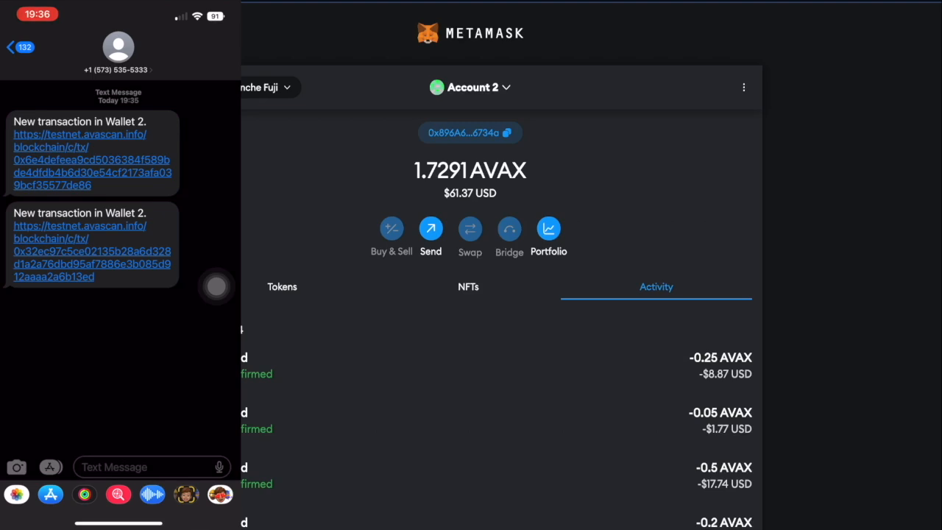
# - Open the Avascan link in the newest SMS alert and examine the transaction's status, timestamp, sender and recipient
pyautogui.click(92, 252)
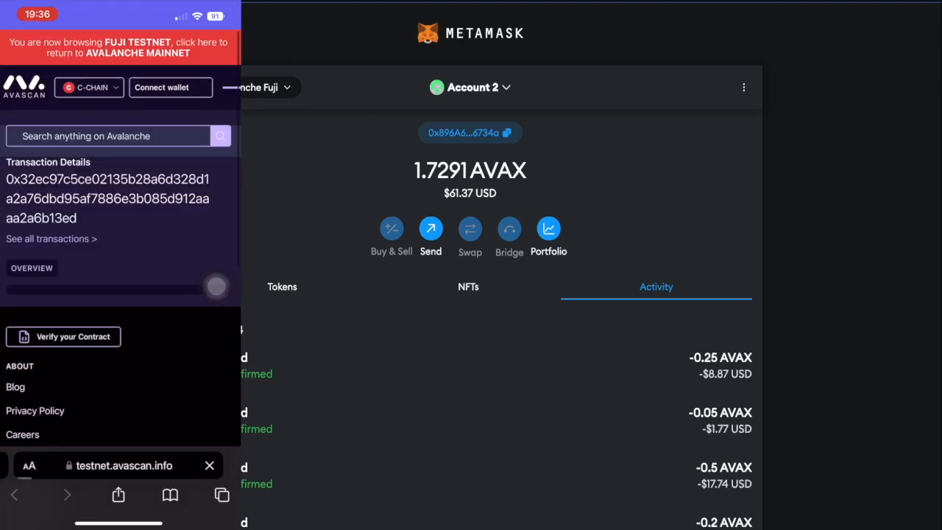
pyautogui.scroll(-2, 120, 243)
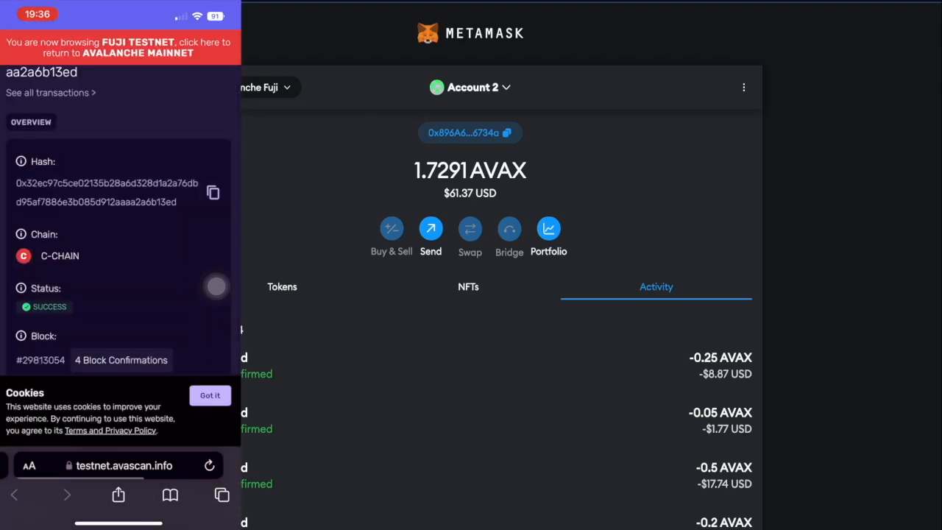
pyautogui.scroll(-1, 120, 257)
pyautogui.scroll(-1, 120, 258)
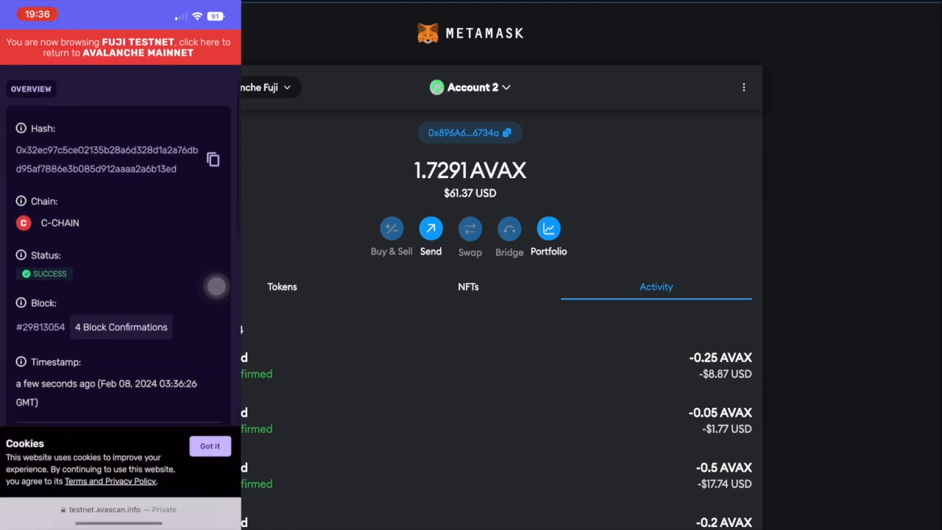
pyautogui.scroll(-1, 120, 257)
pyautogui.scroll(-1, 119, 257)
pyautogui.scroll(-1, 119, 258)
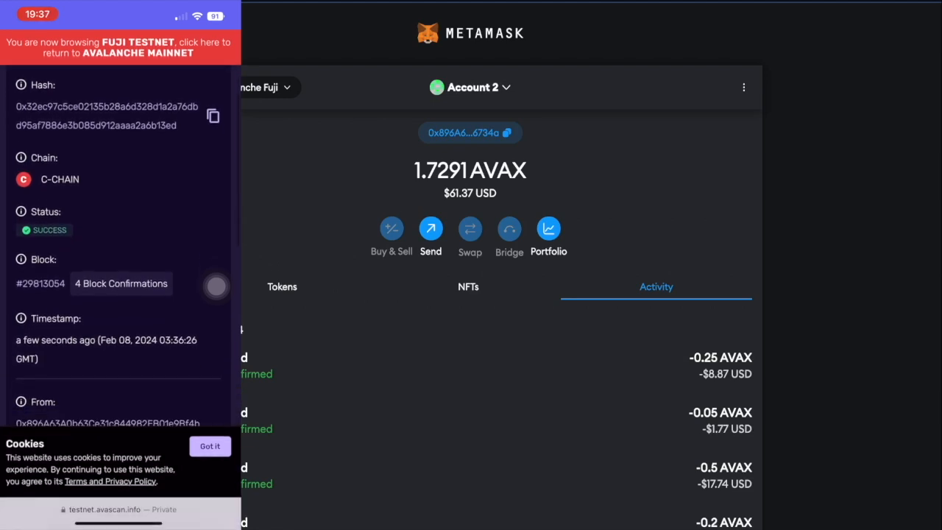
pyautogui.scroll(-1, 119, 246)
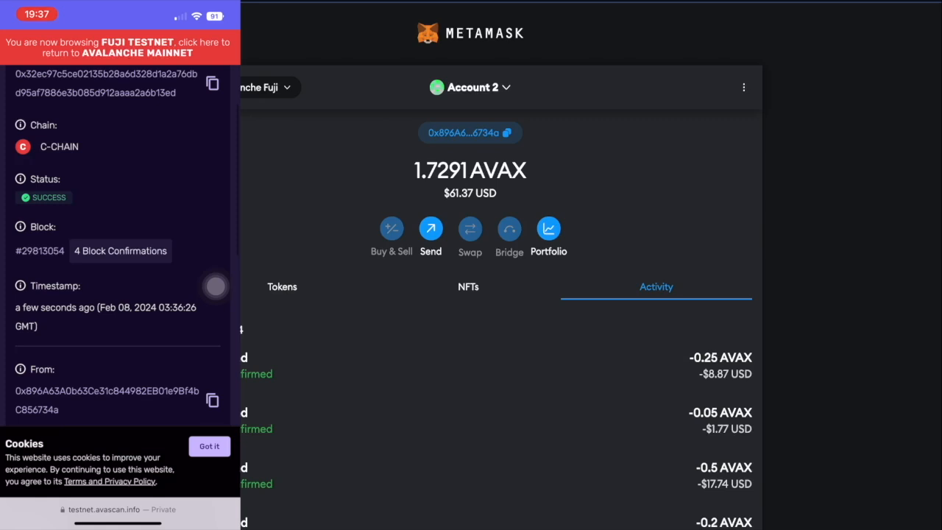
pyautogui.scroll(-1, 216, 286)
pyautogui.scroll(-1, 216, 287)
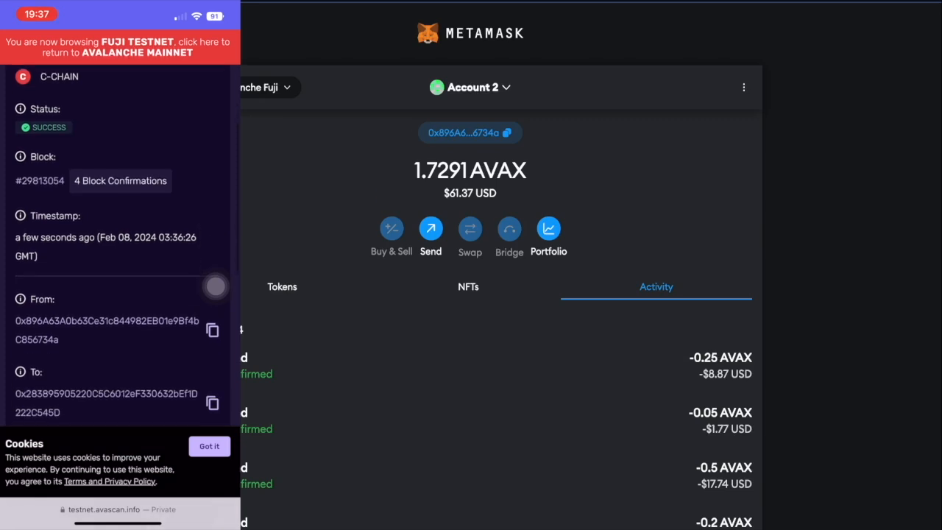
pyautogui.scroll(-1, 215, 286)
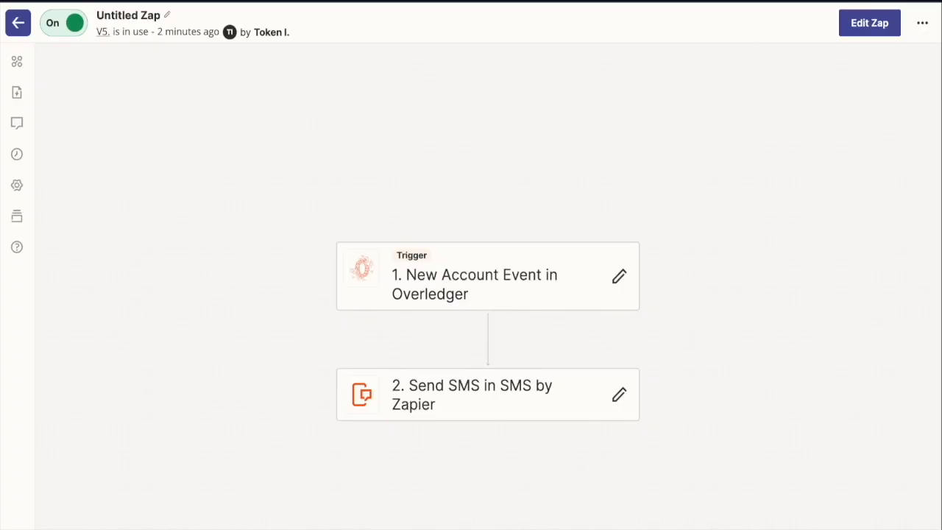
# - Return to Zapier and review the published Zap's New Account Event trigger and Send SMS action details
pyautogui.click(487, 276)
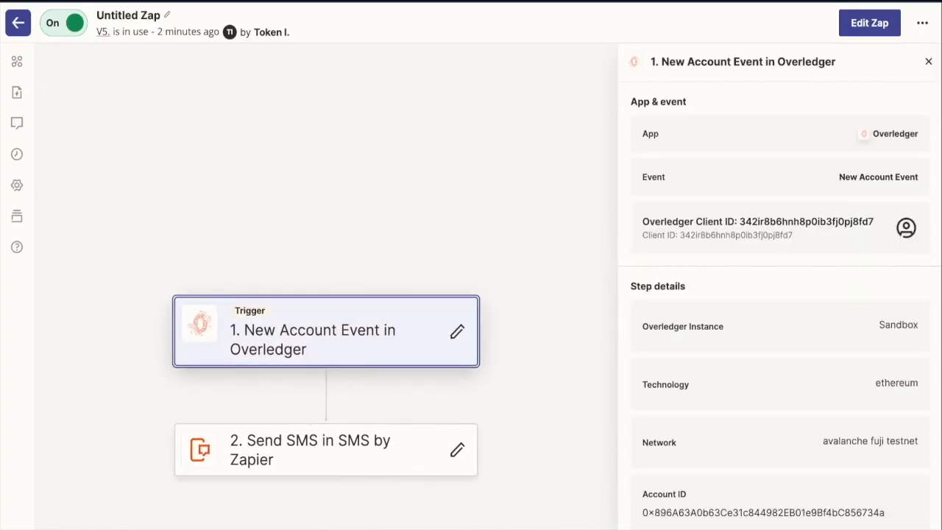
pyautogui.click(326, 449)
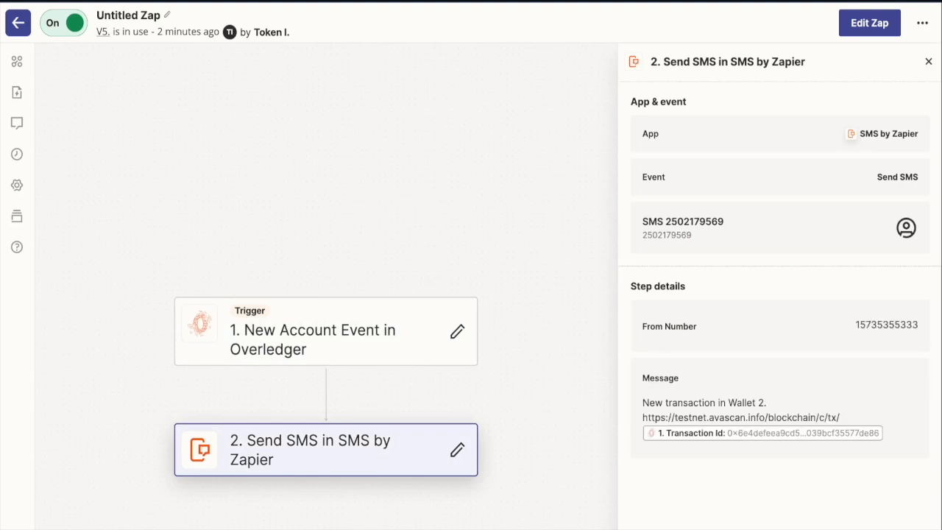